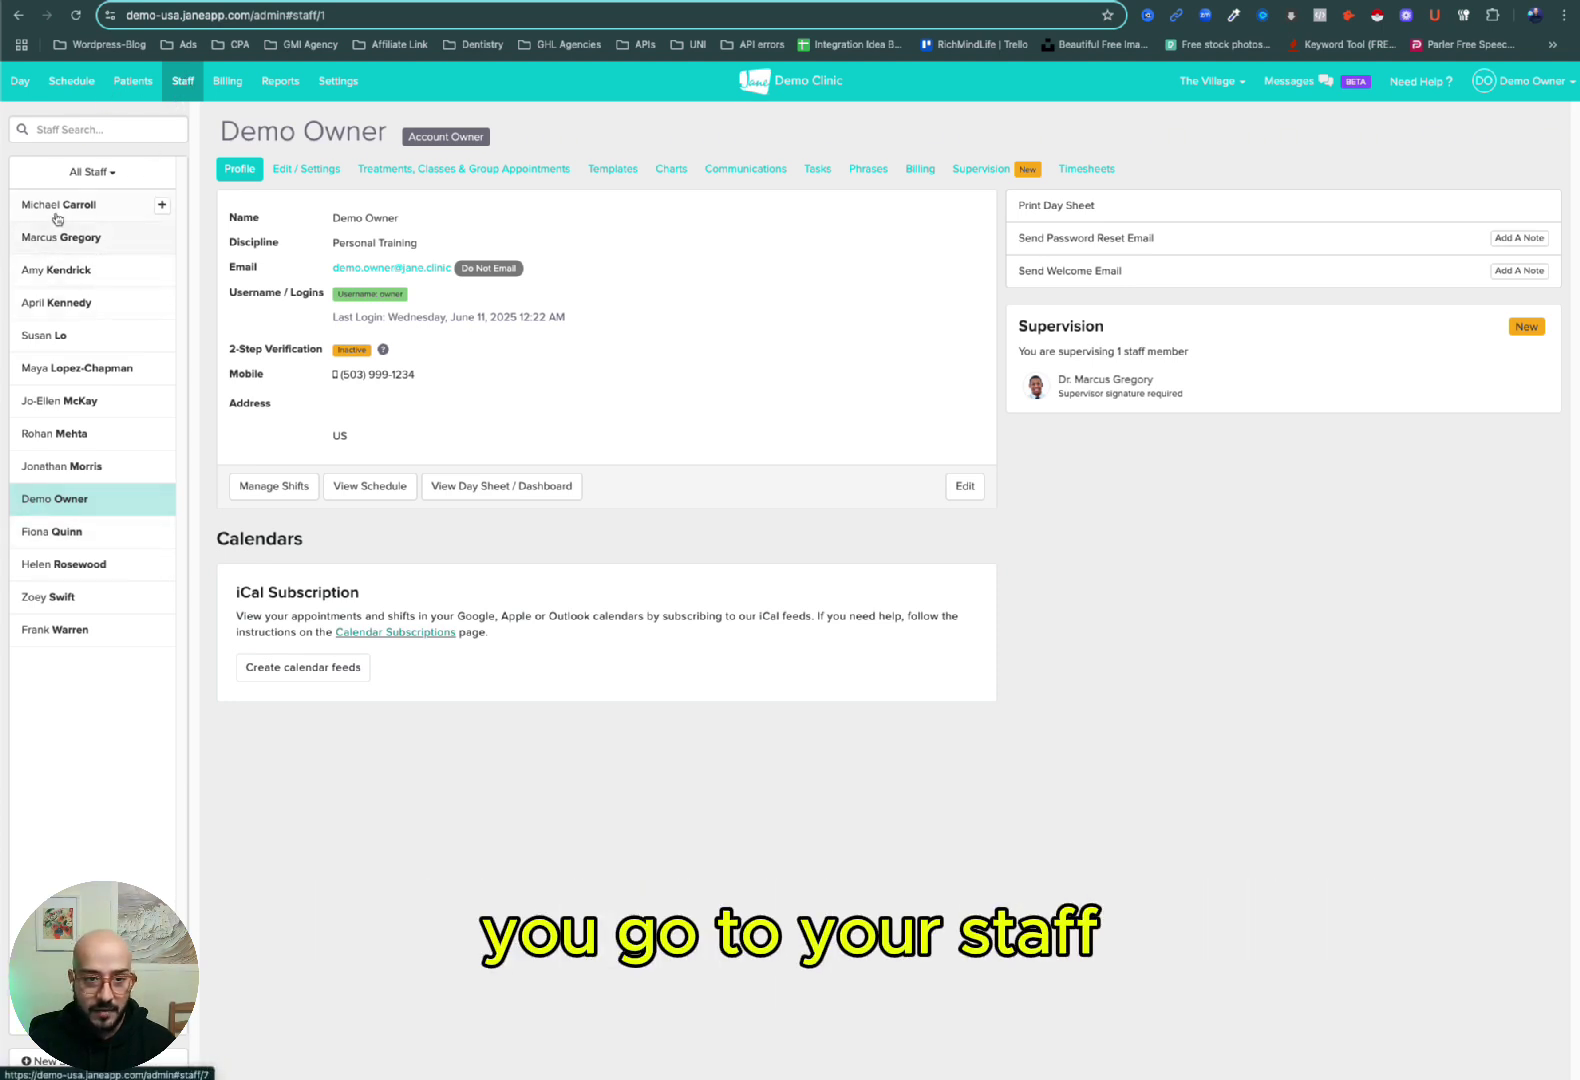
Create the iCal calendar feeds on the account owner's staff profile in Jane.
{"action": "left_click", "coordinate": [313, 668]}
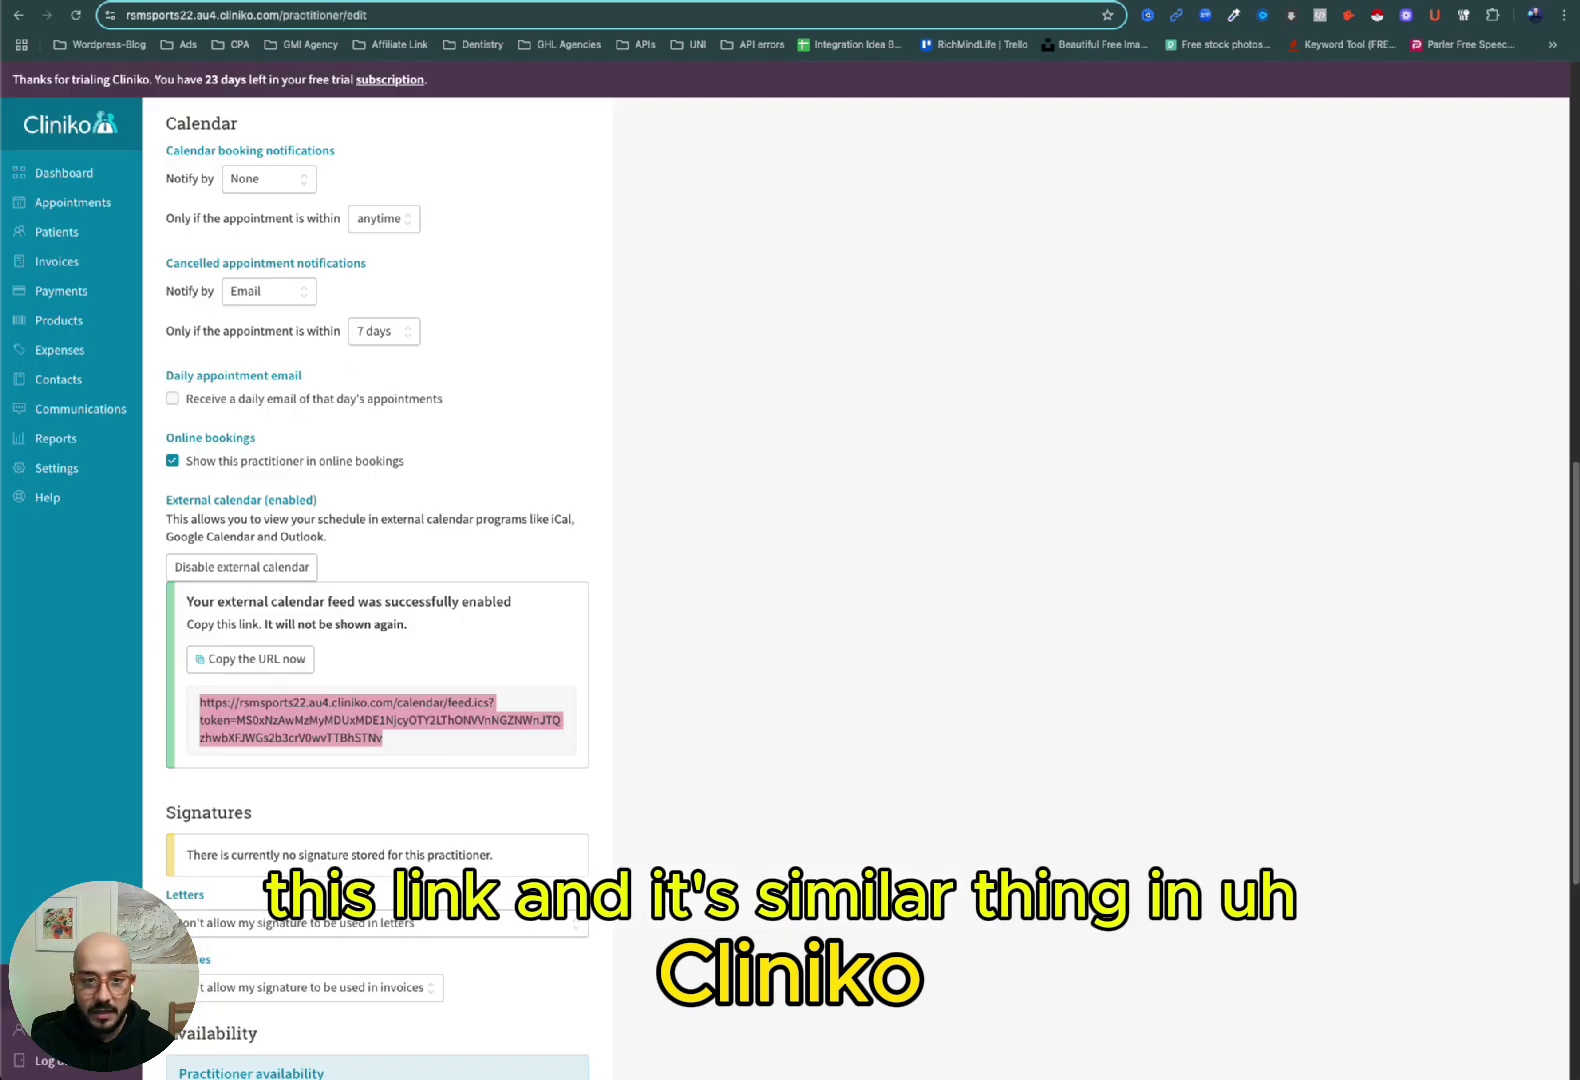
Examine the external calendar section and its feed link in Cliniko's practitioner settings.
{"action": "left_click", "coordinate": [163, 897]}
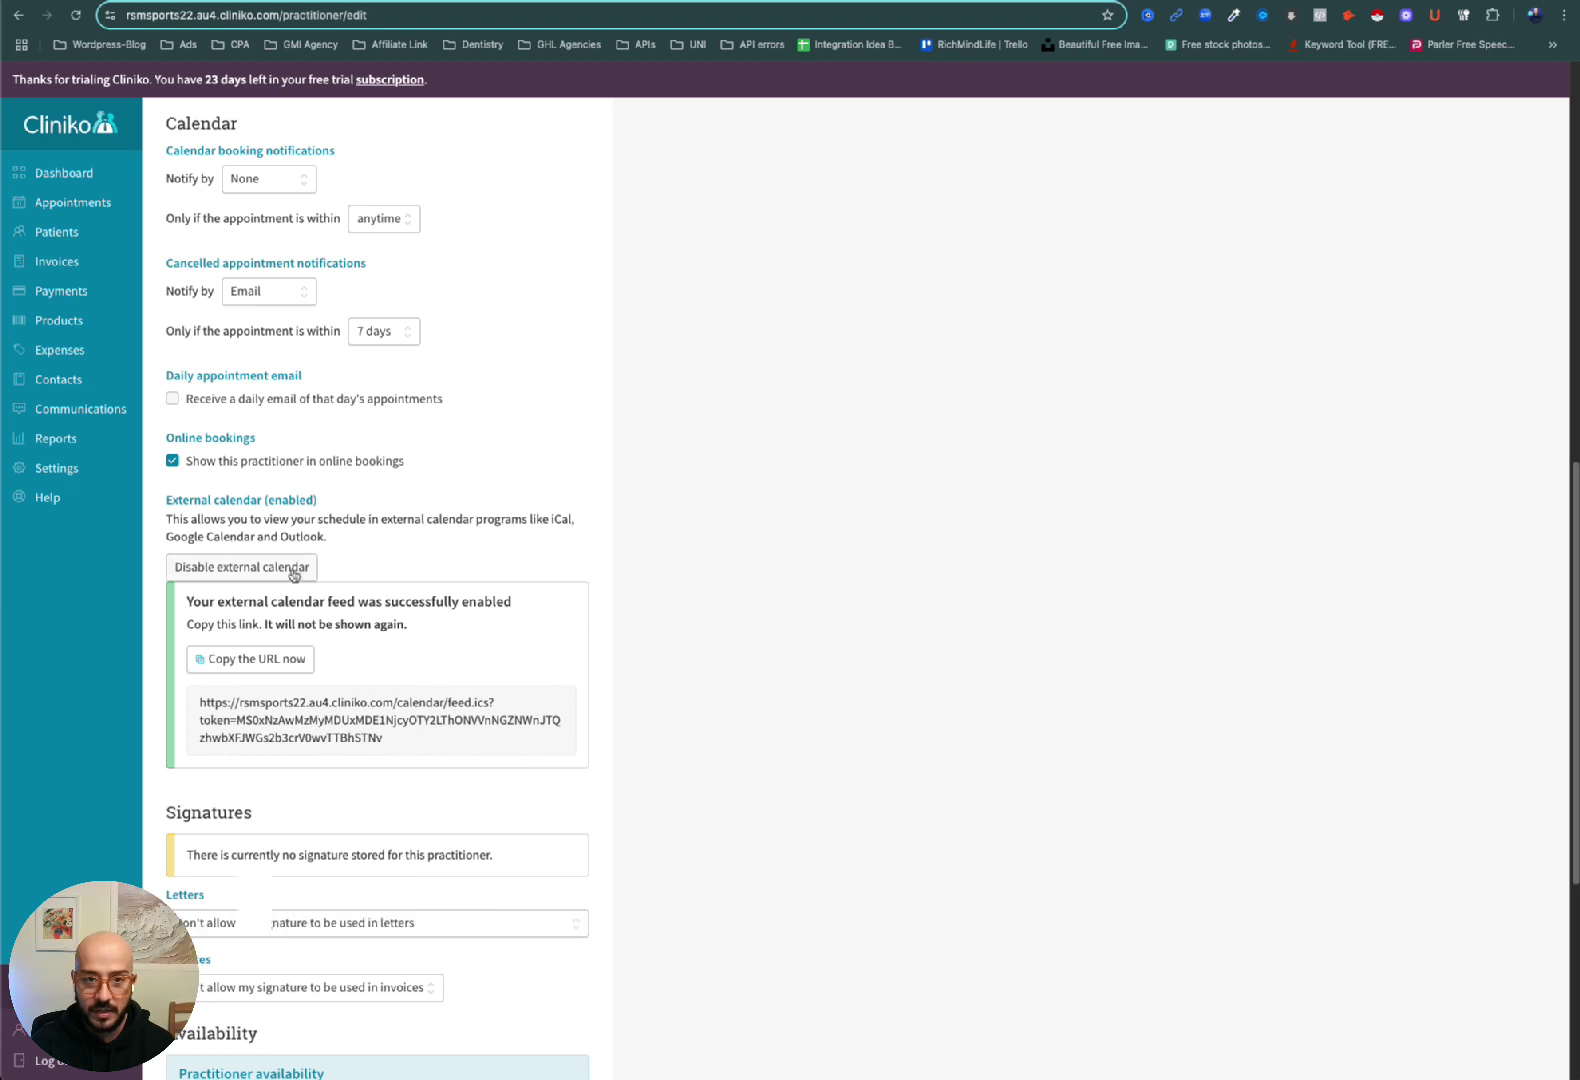
{"action": "left_click_drag", "start_coordinate": [195, 499], "coordinate": [311, 495]}
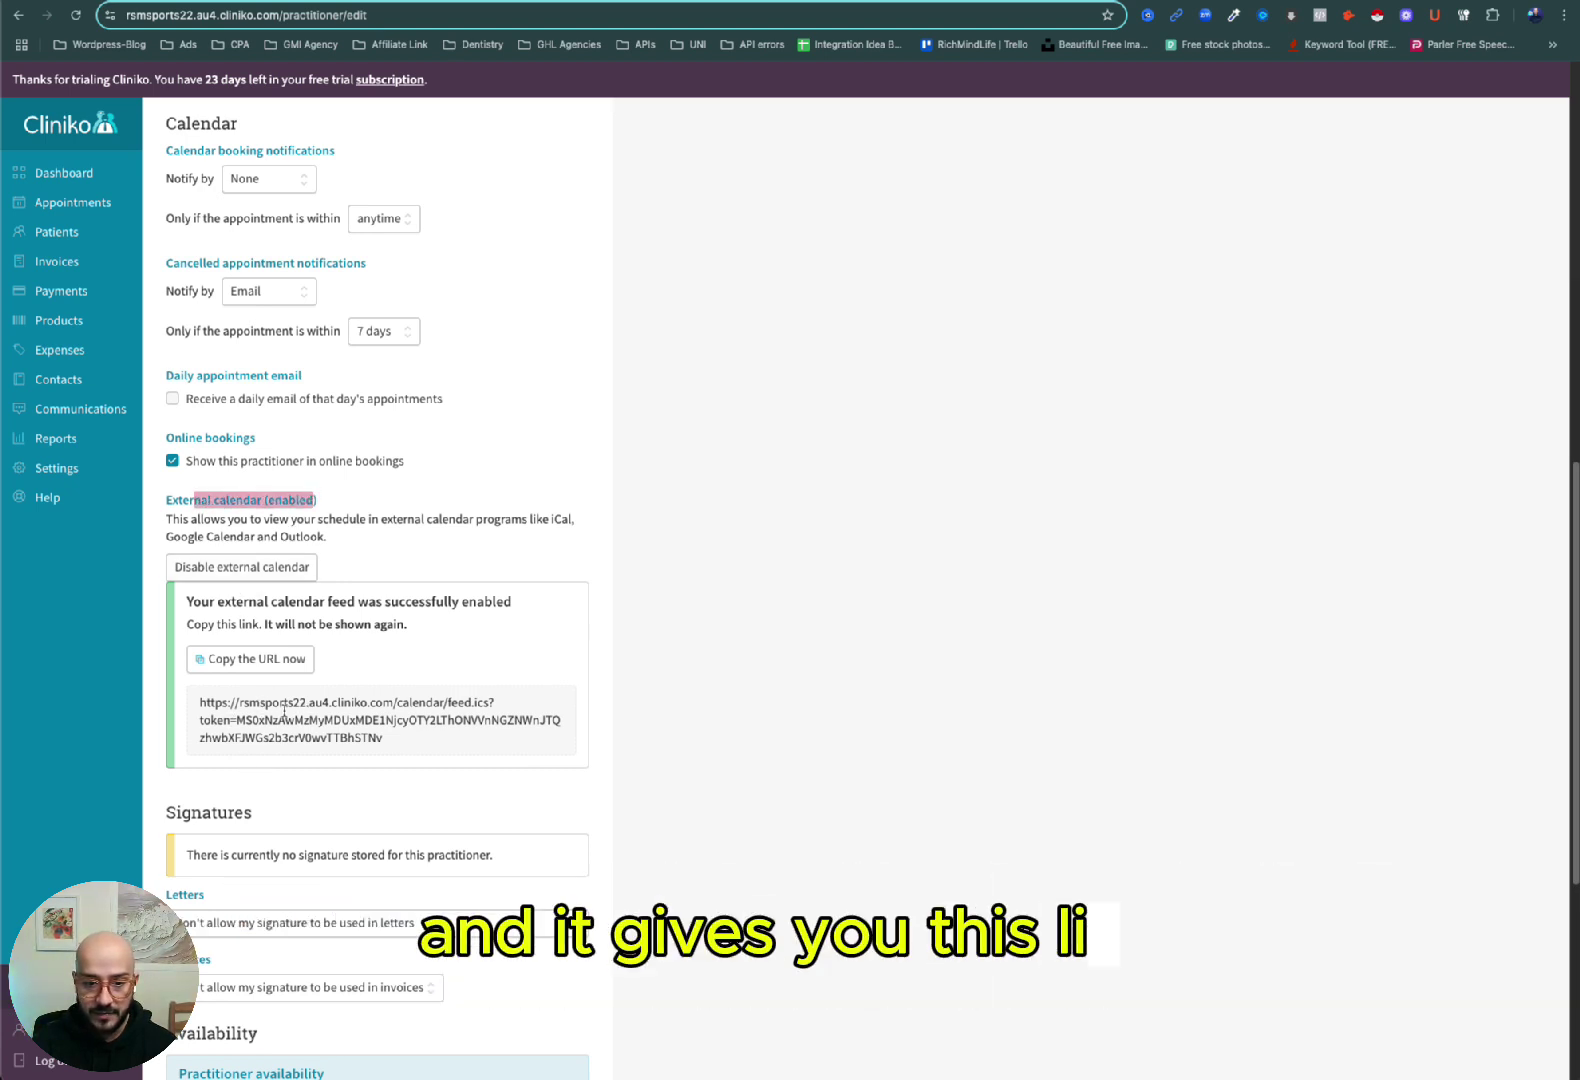
{"action": "left_click", "coordinate": [692, 661]}
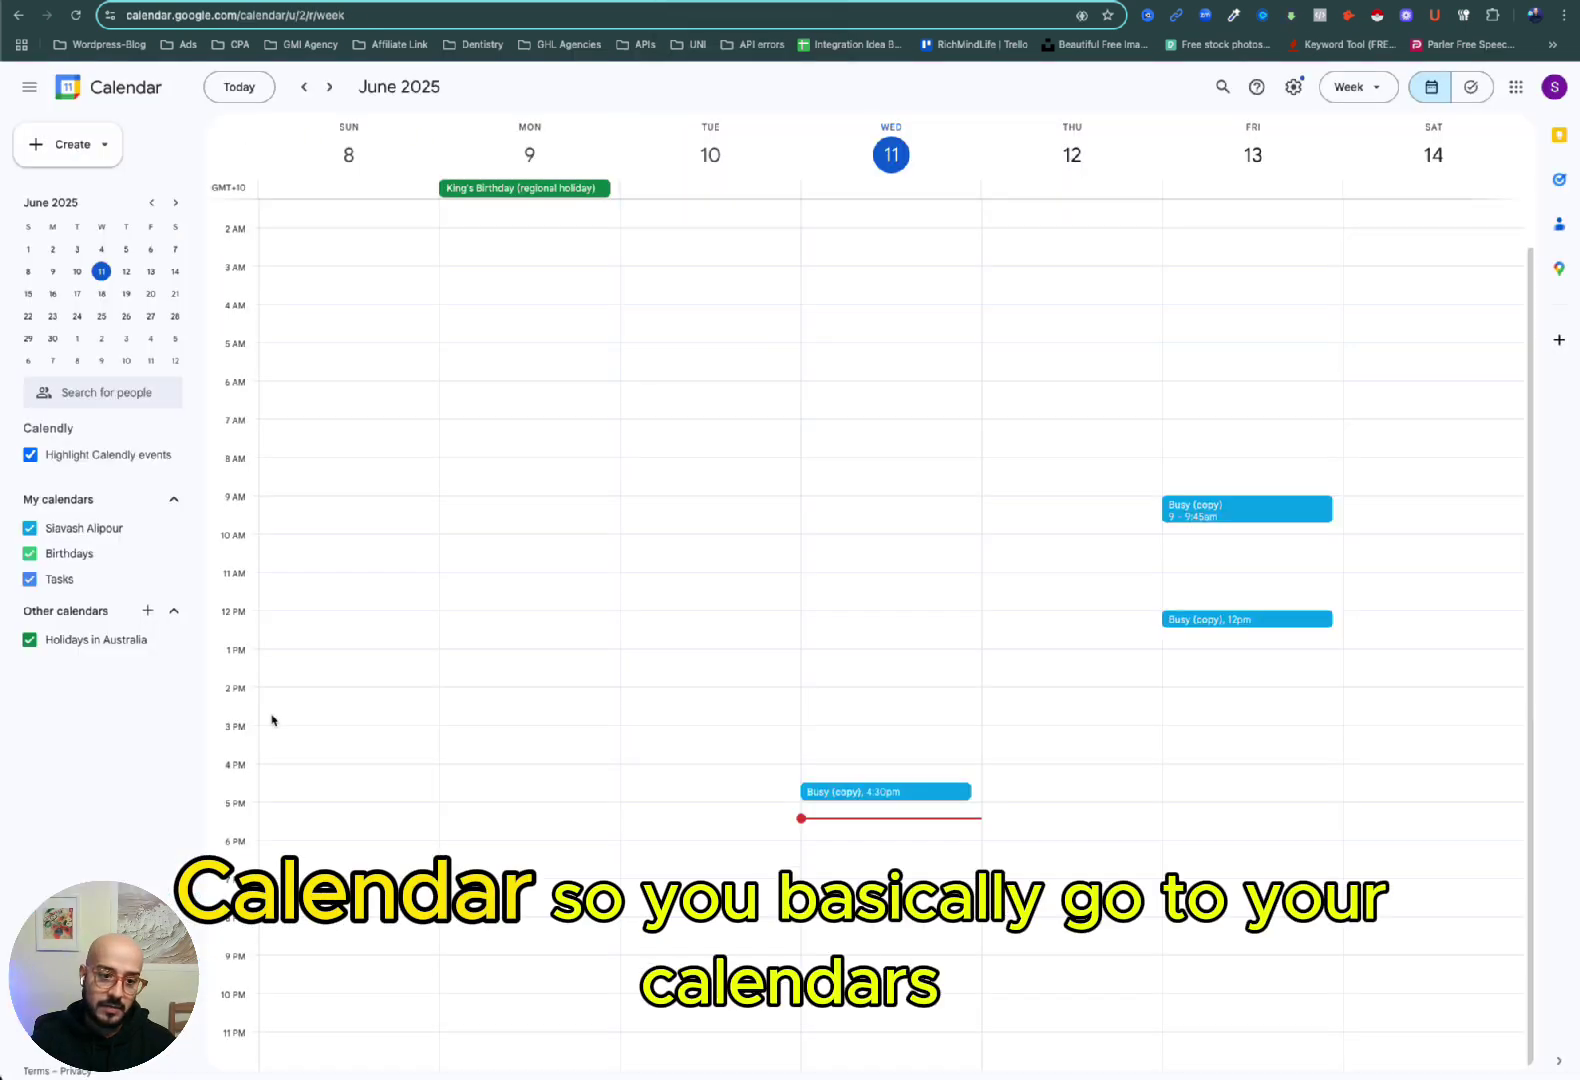
In Google Calendar, open the form for adding another calendar from a URL.
{"action": "left_click", "coordinate": [146, 611]}
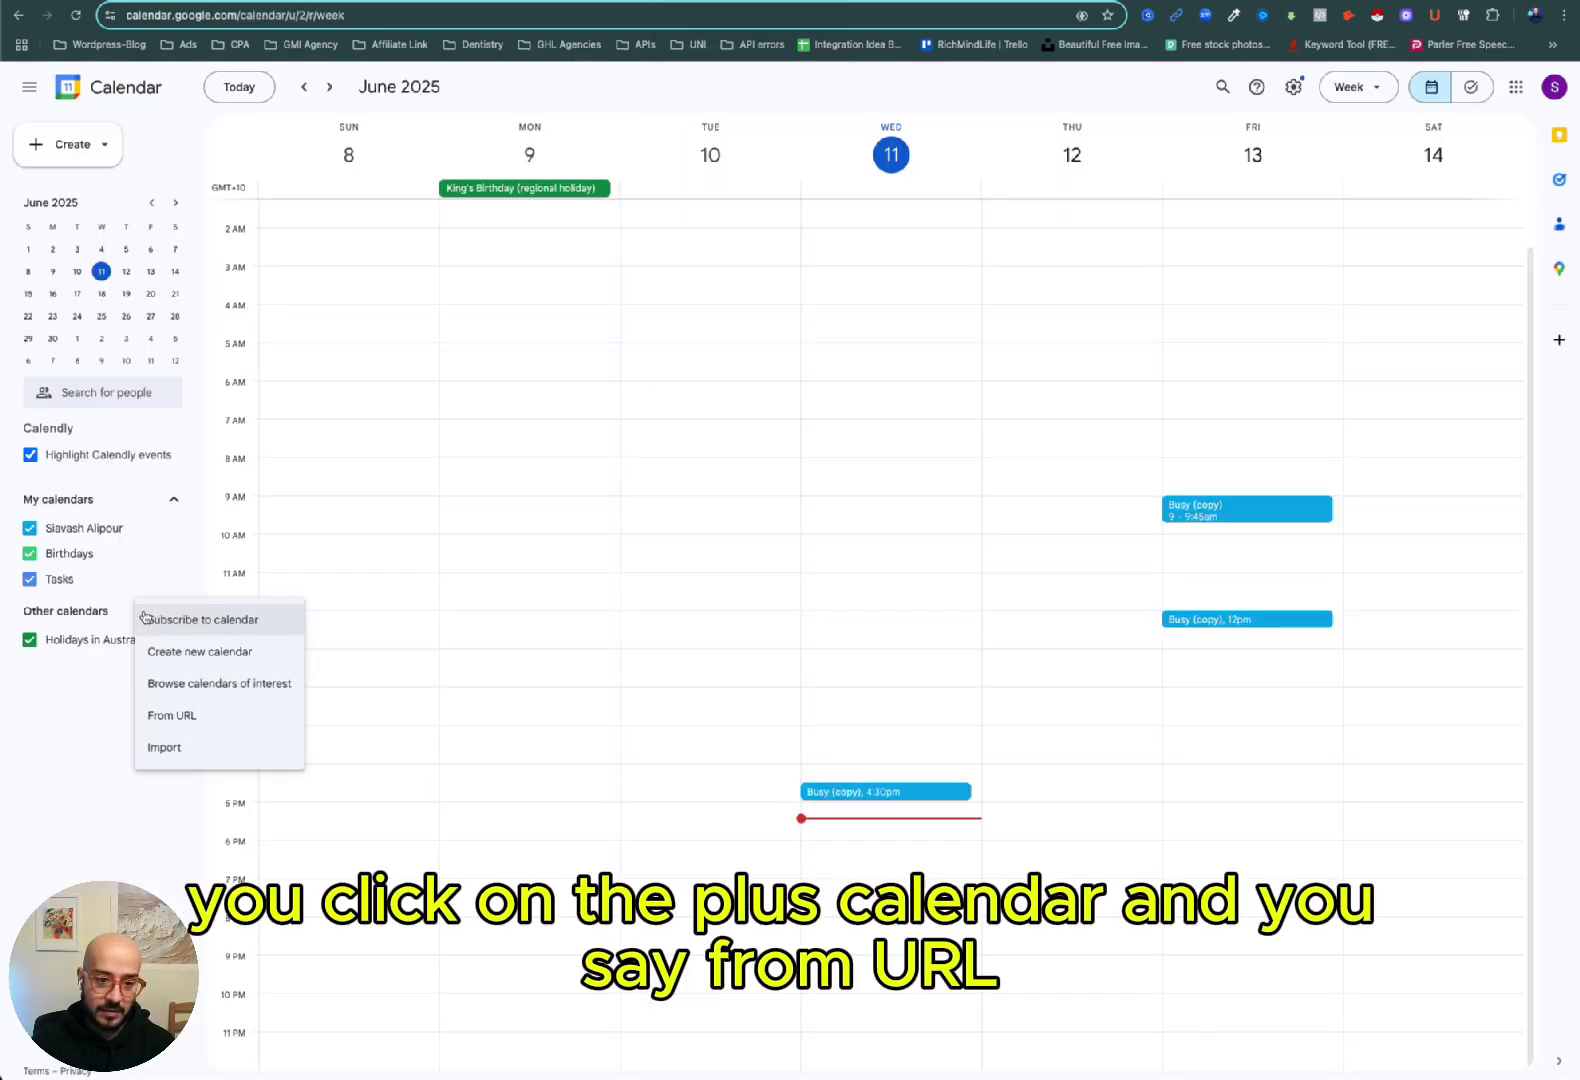
{"action": "left_click", "coordinate": [179, 716]}
{"action": "left_click", "coordinate": [434, 202]}
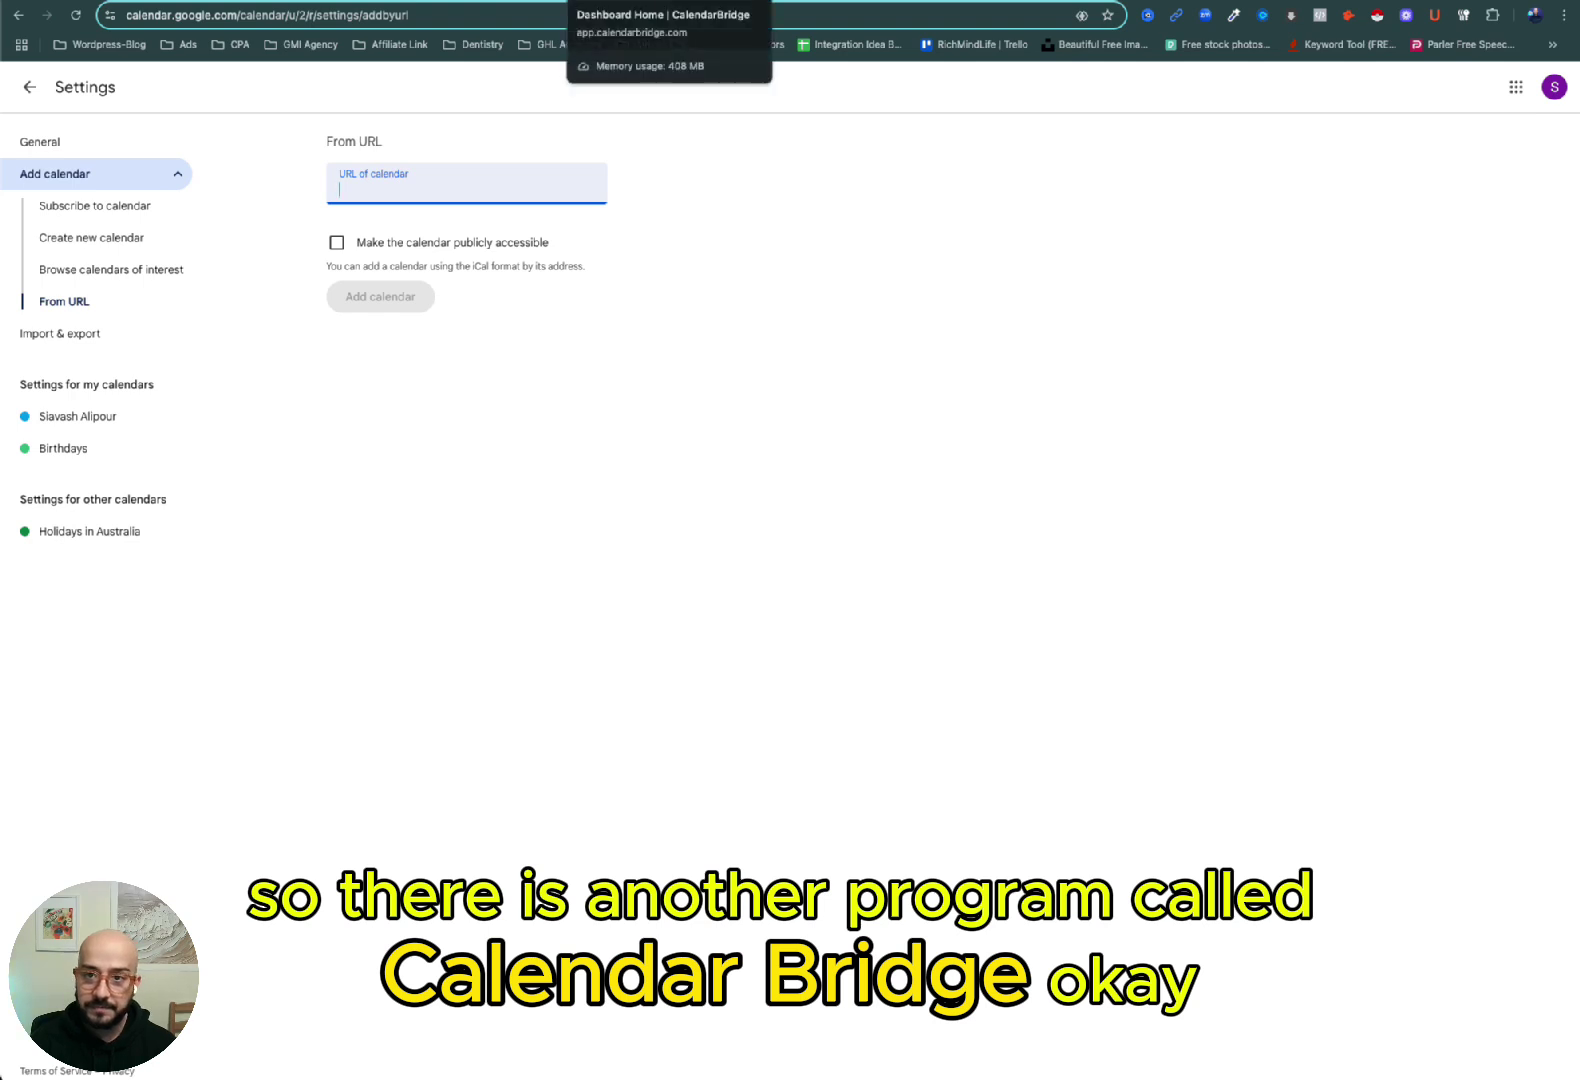
Switch to CalendarBridge and review its web address, current trial and available subscription plans.
{"action": "left_click", "coordinate": [580, 1]}
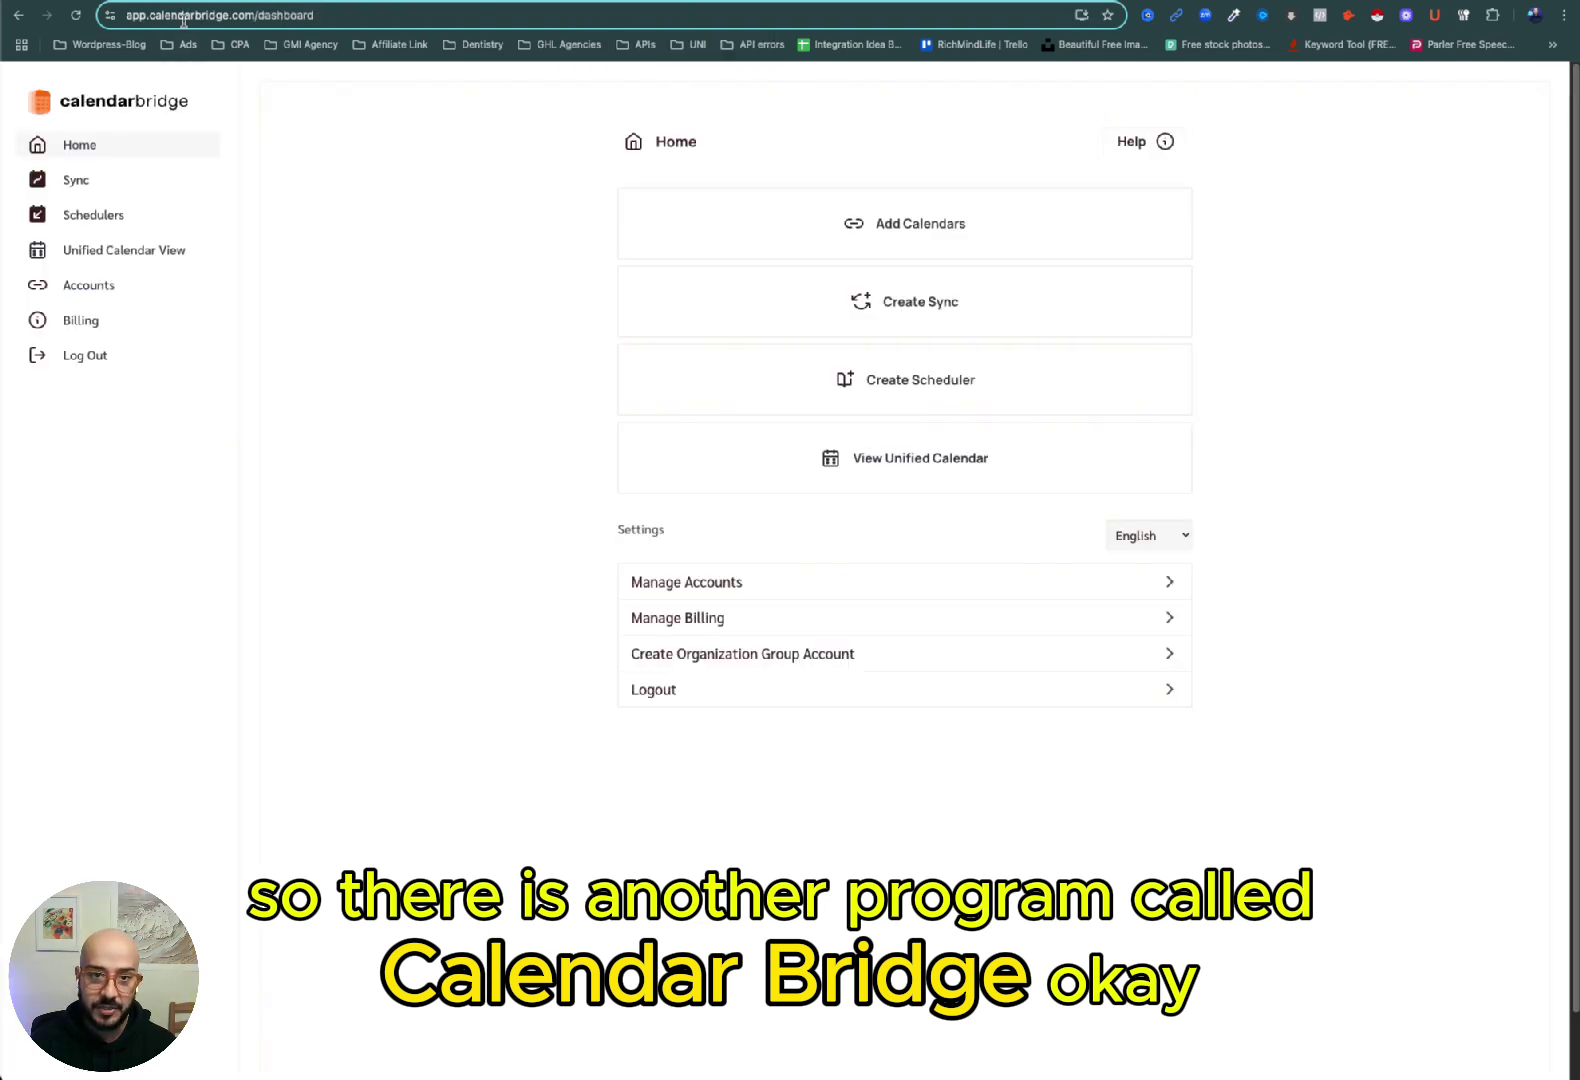
{"action": "left_click", "coordinate": [183, 18]}
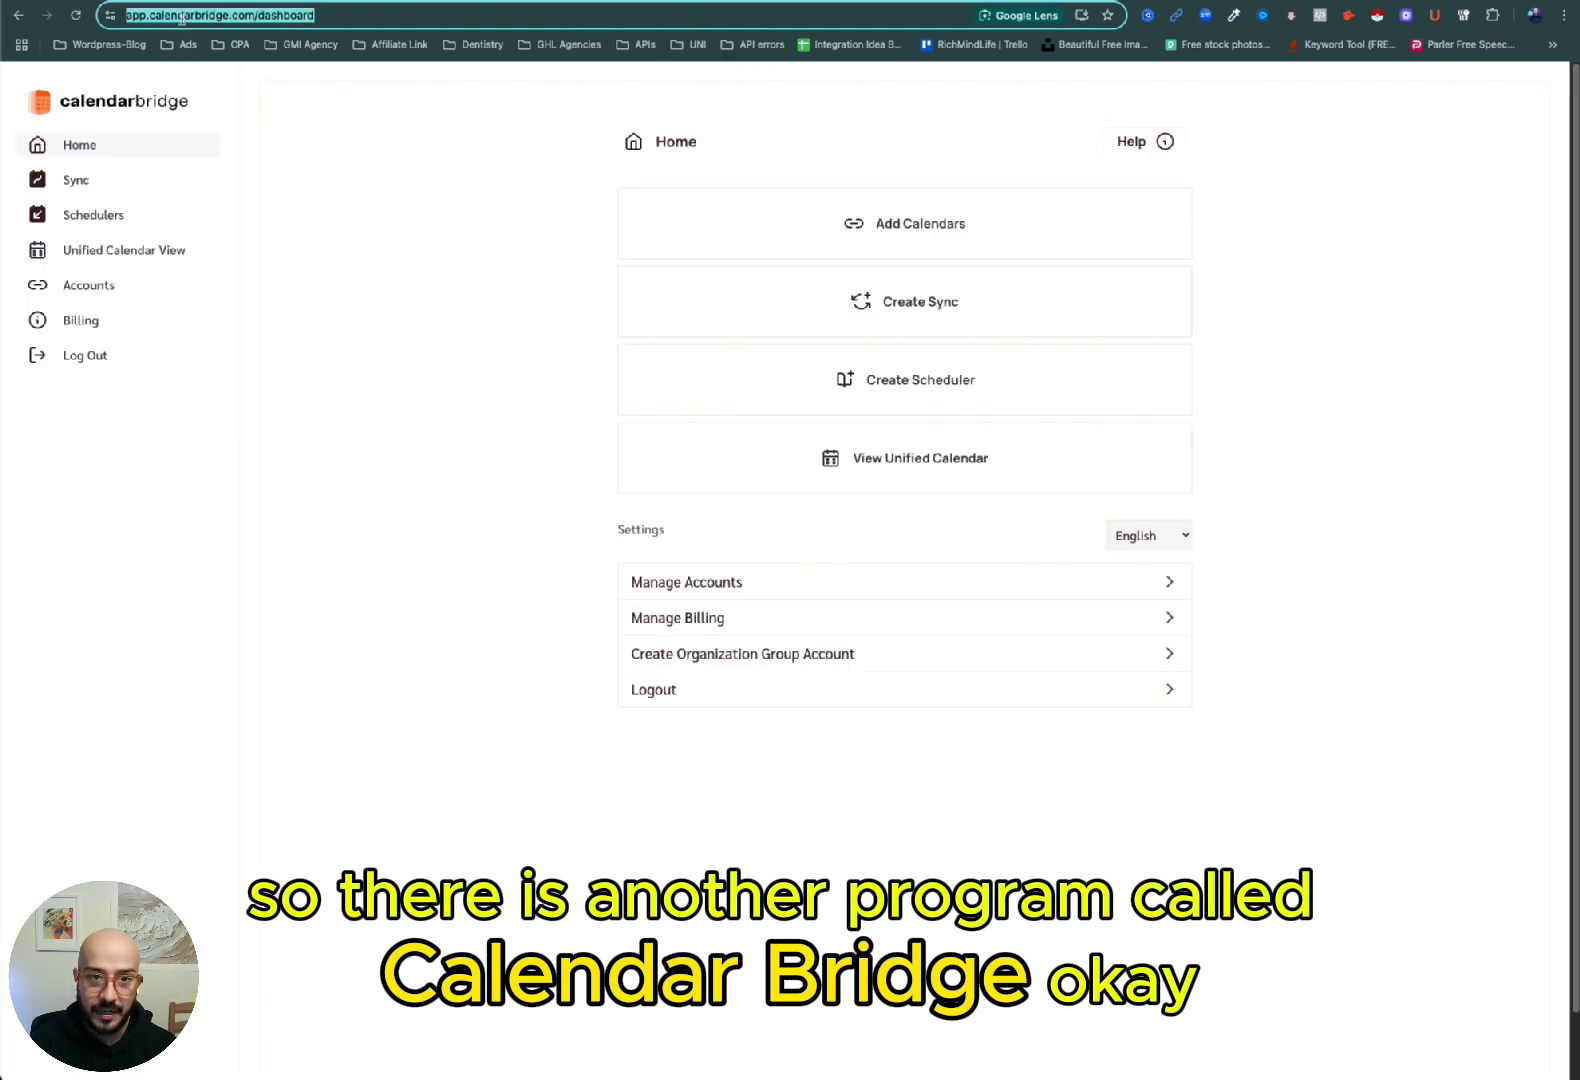
{"action": "double_click", "coordinate": [244, 15]}
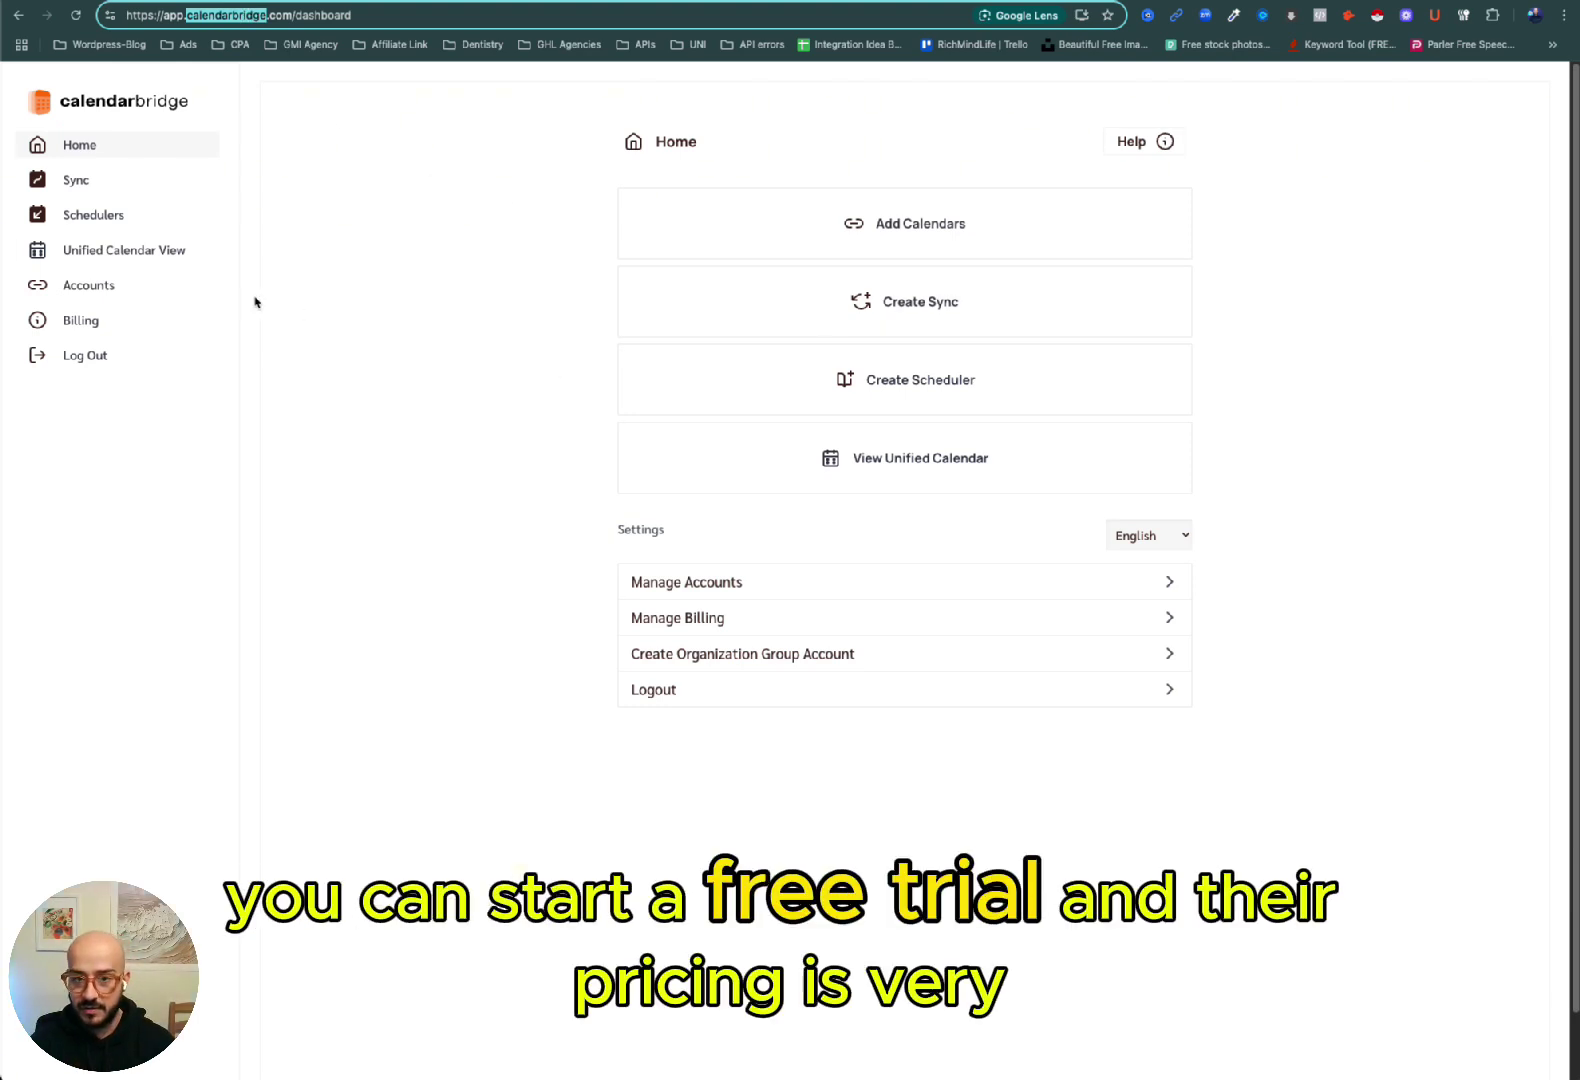
{"action": "left_click", "coordinate": [85, 322]}
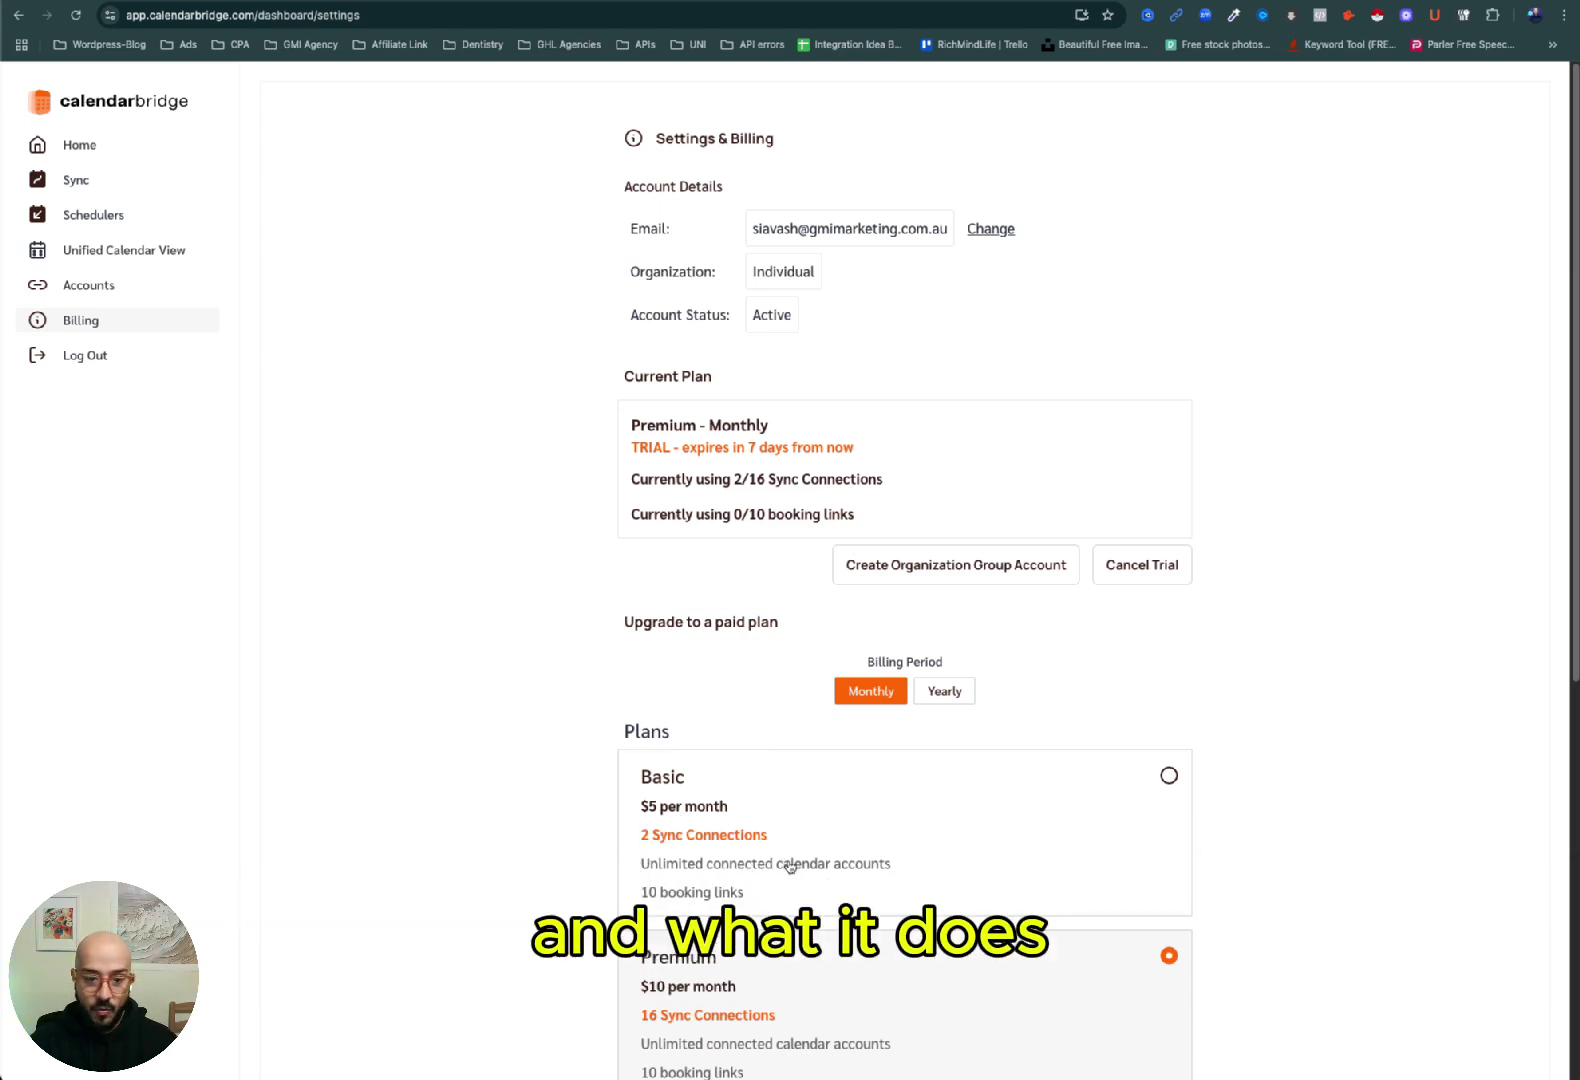
Open CalendarBridge's sync overview and copy the Appointments Calendar Feed link from the staff profile in Jane.
{"action": "left_click", "coordinate": [76, 184]}
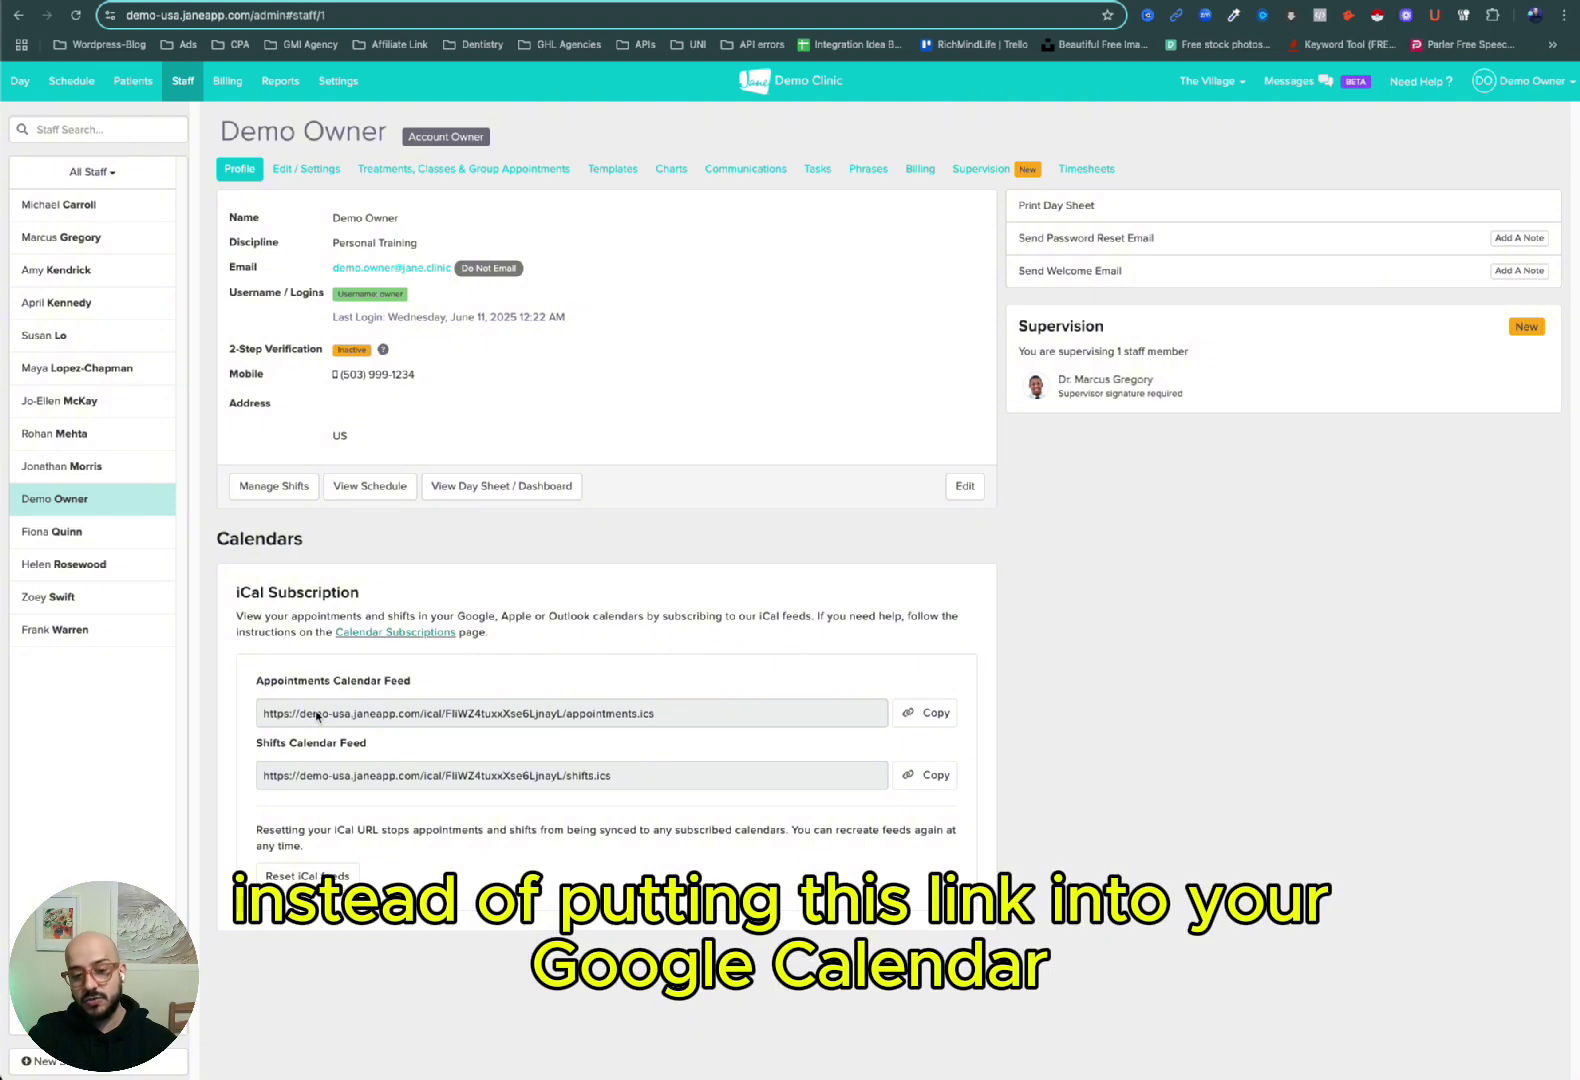
{"action": "left_click", "coordinate": [928, 713]}
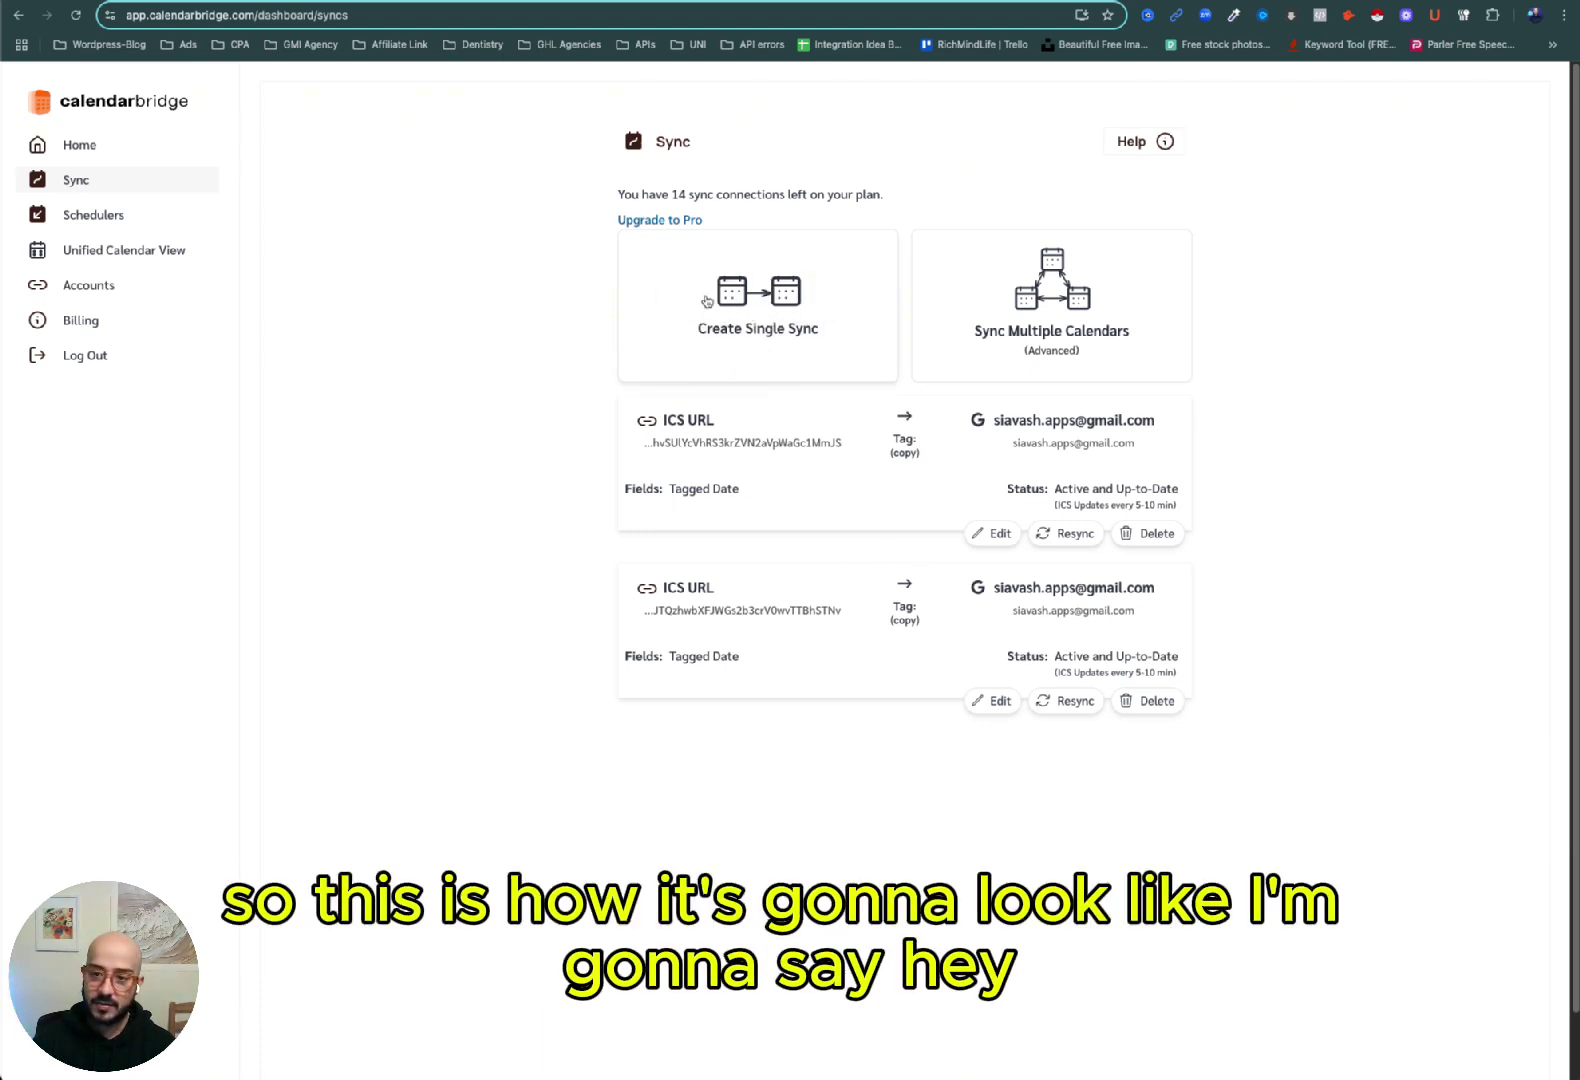
Start a single sync in CalendarBridge and use the pasted Jane appointments feed link as its ICS URL source.
{"action": "left_click", "coordinate": [745, 337]}
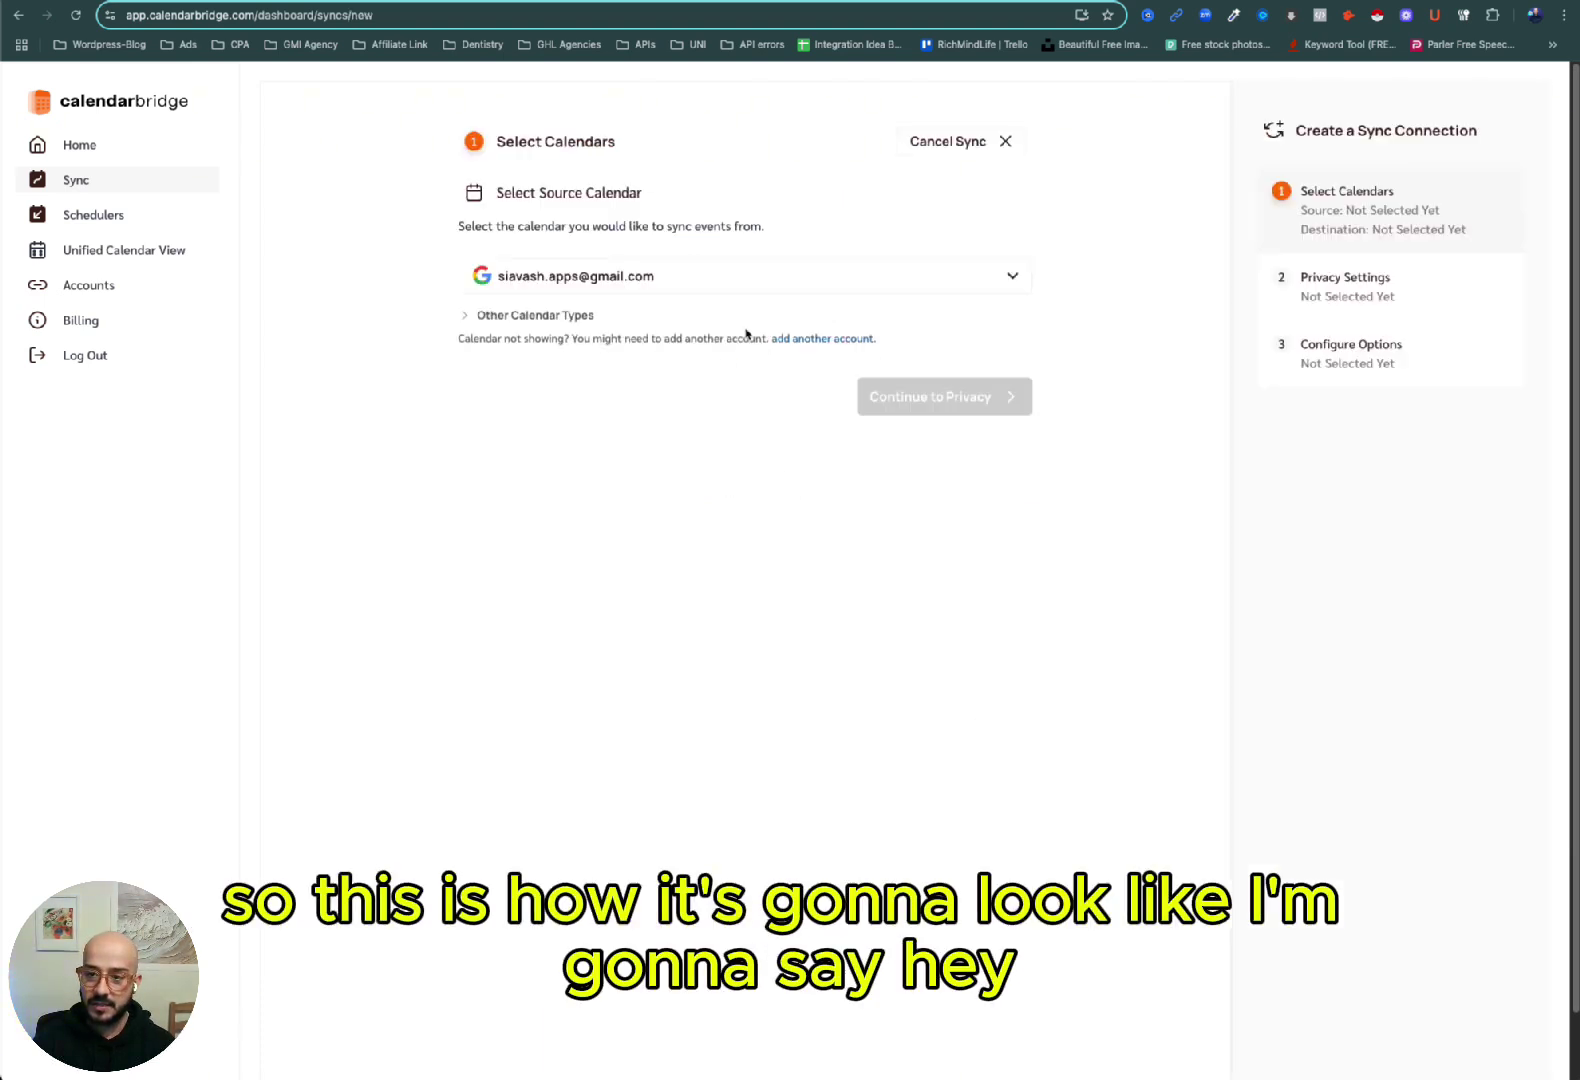
{"action": "left_click", "coordinate": [670, 279]}
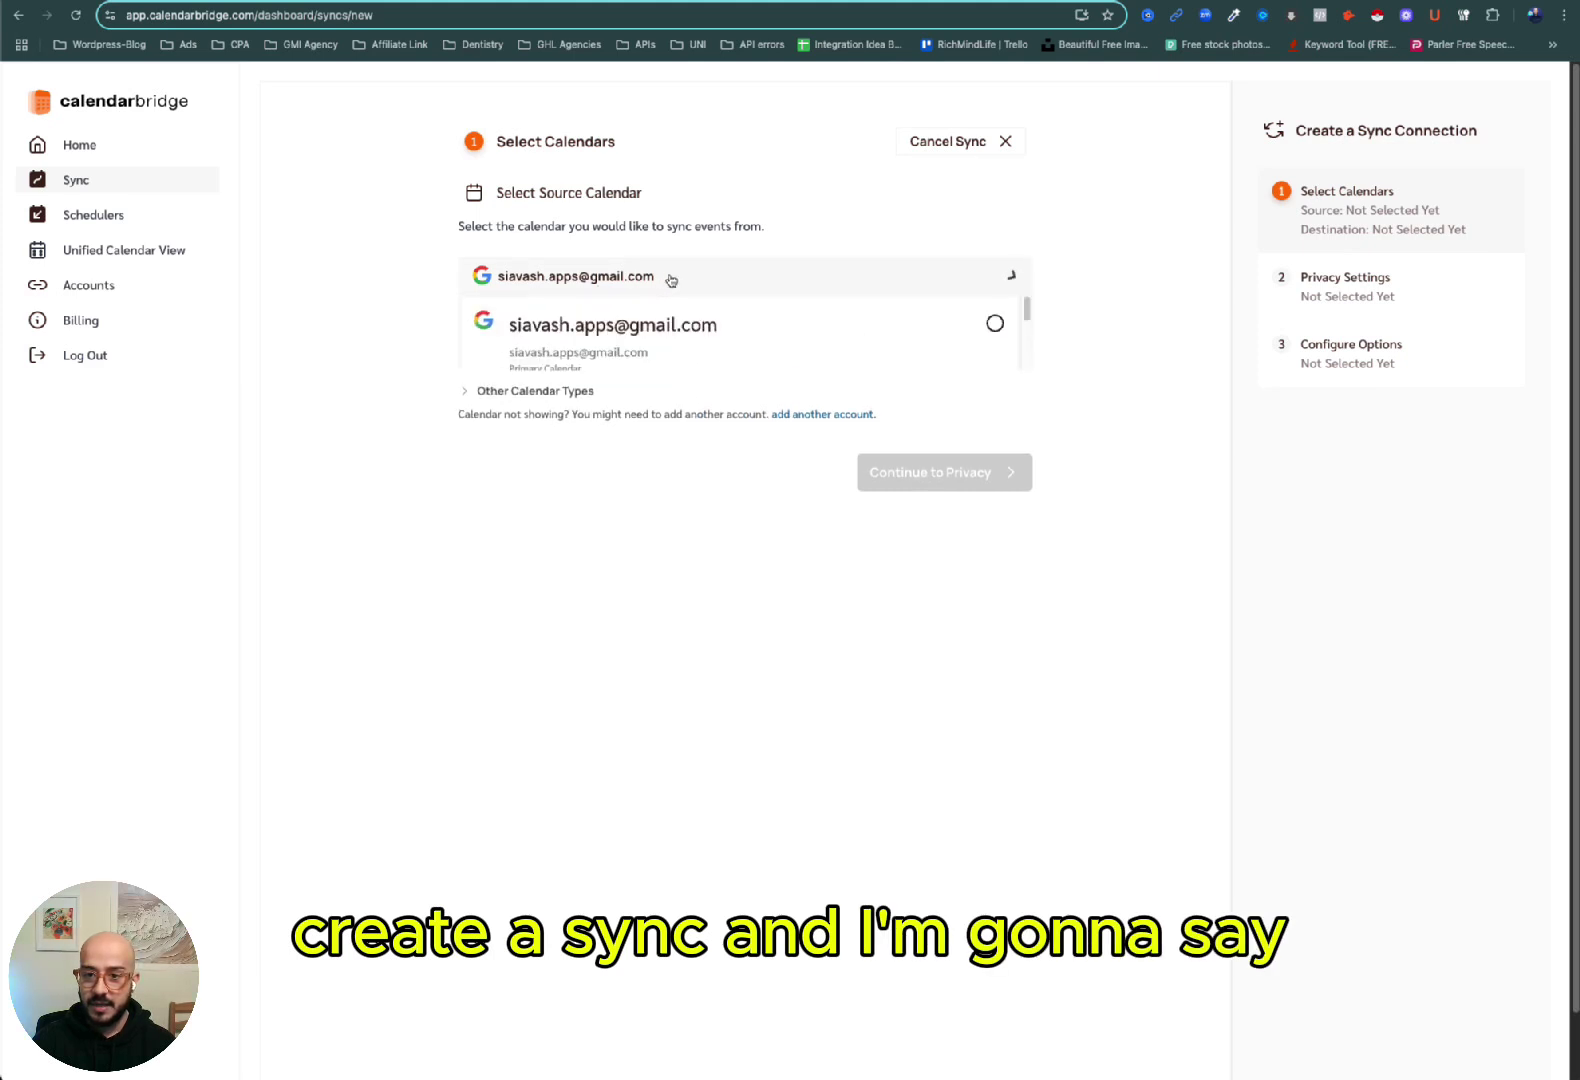
{"action": "left_click", "coordinate": [938, 274]}
{"action": "left_click", "coordinate": [519, 315]}
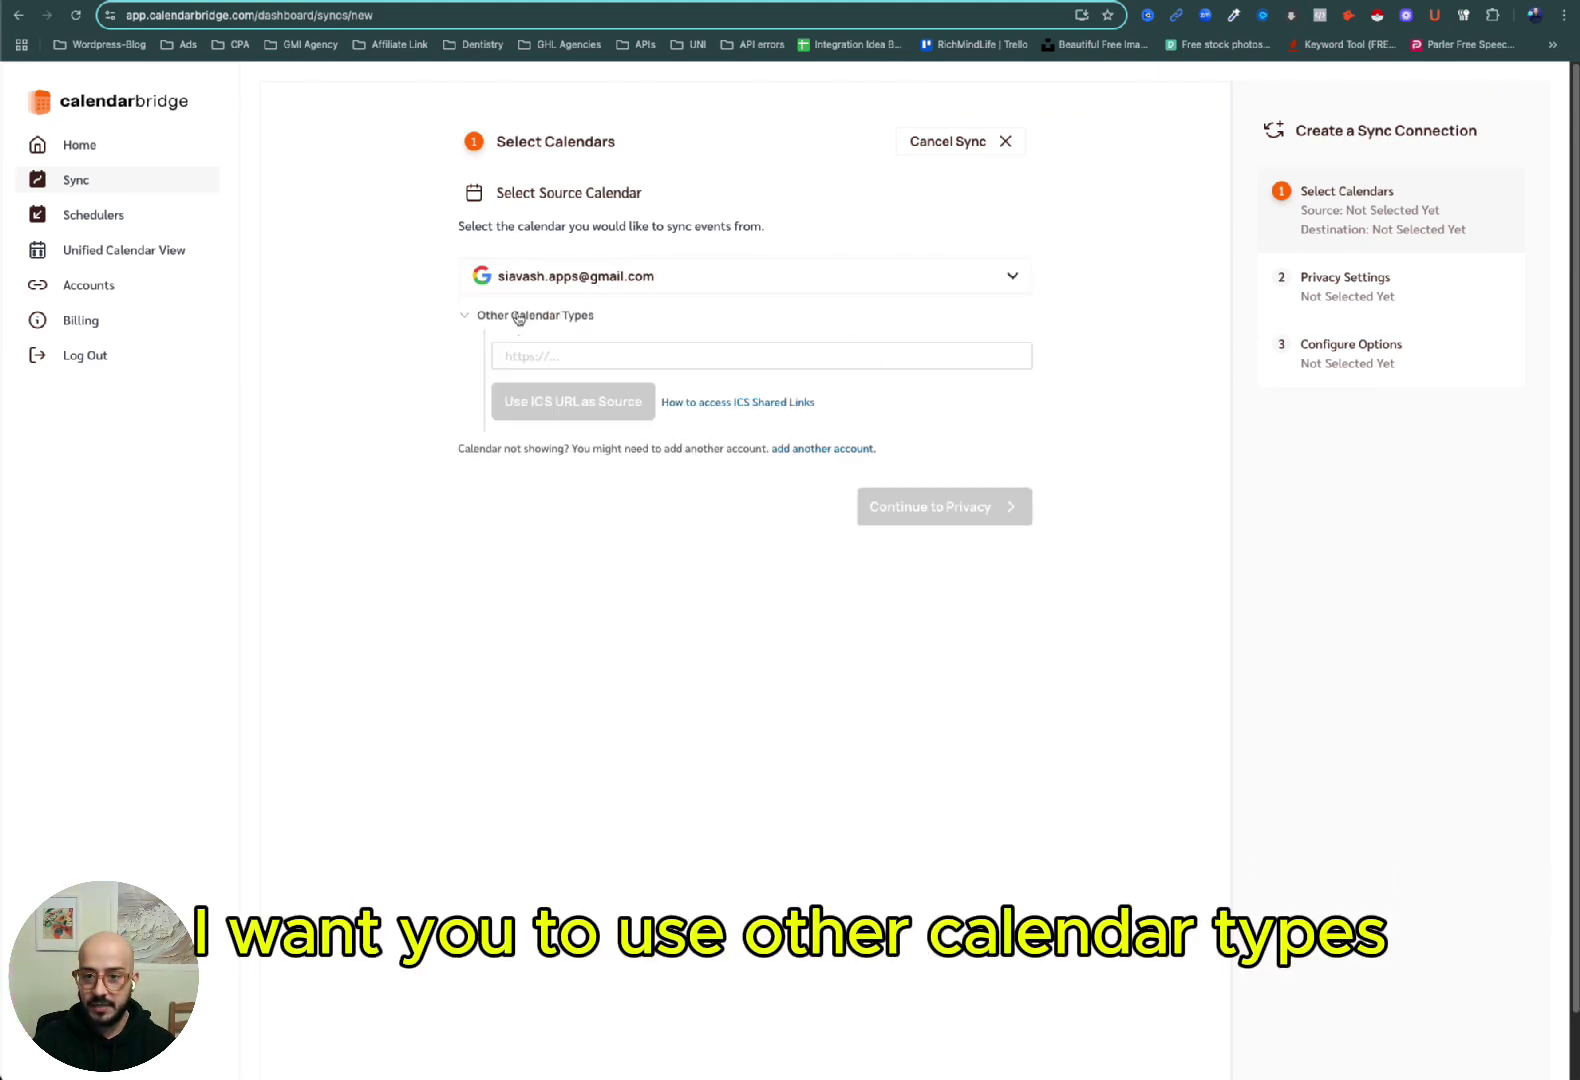
{"action": "left_click", "coordinate": [547, 355]}
{"action": "key", "text": "ctrl+v"}
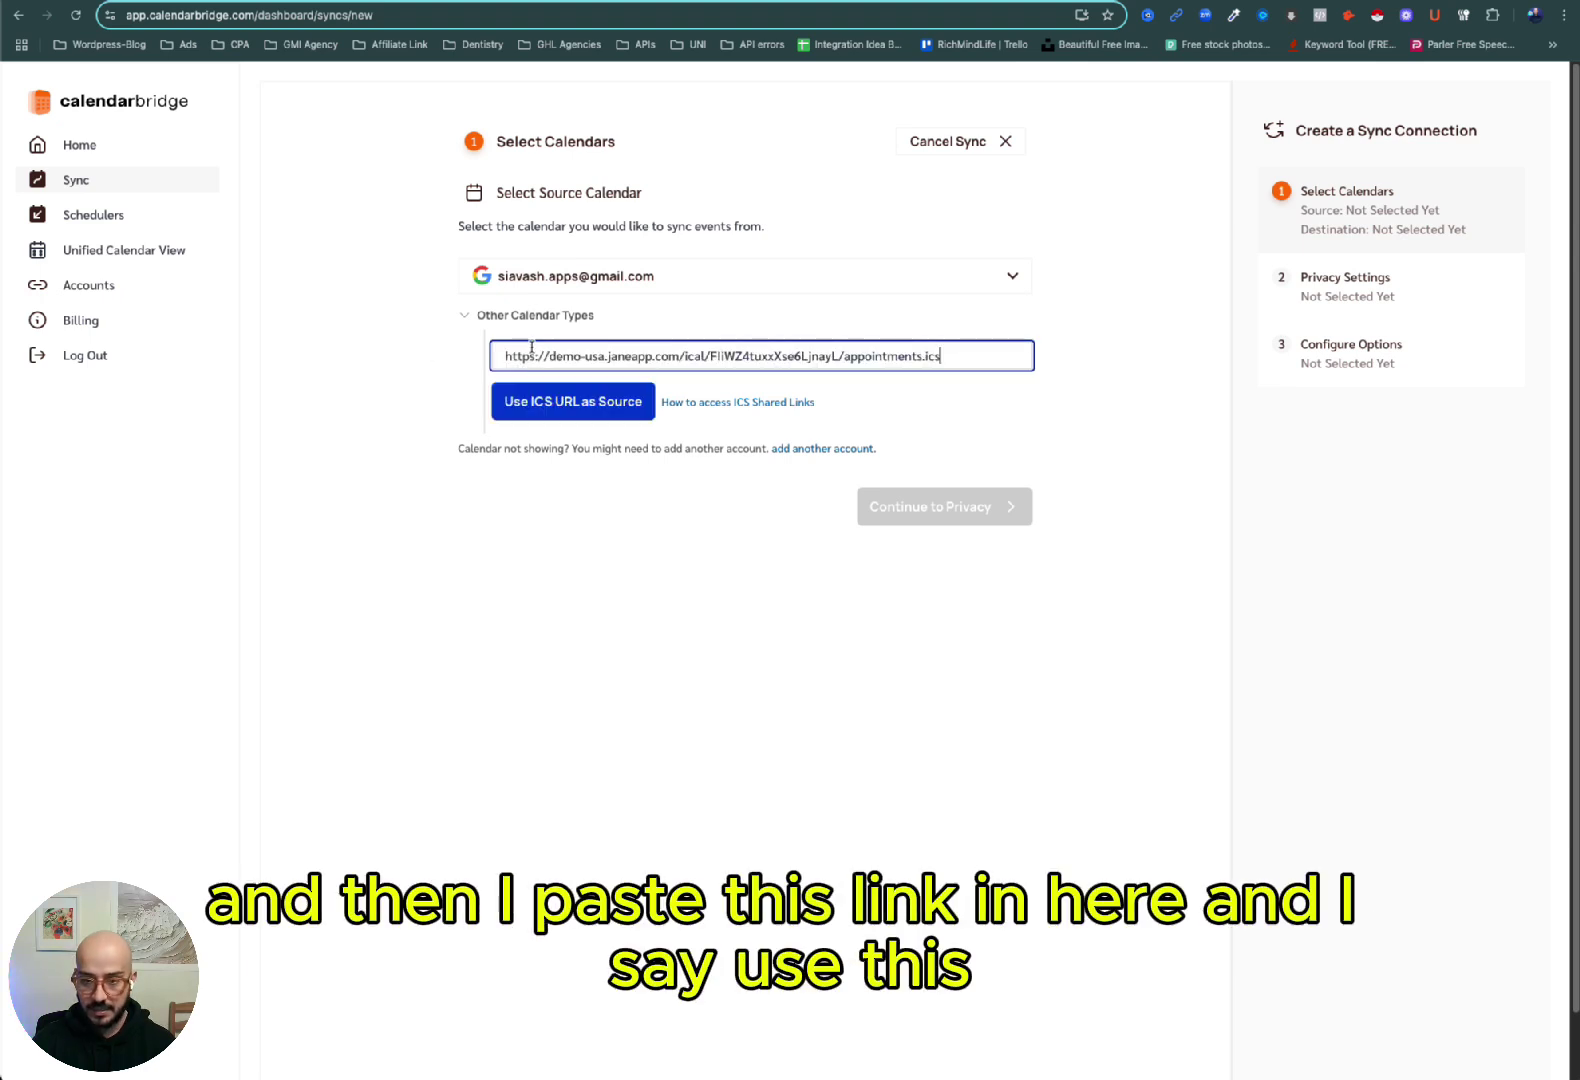
{"action": "left_click", "coordinate": [586, 404]}
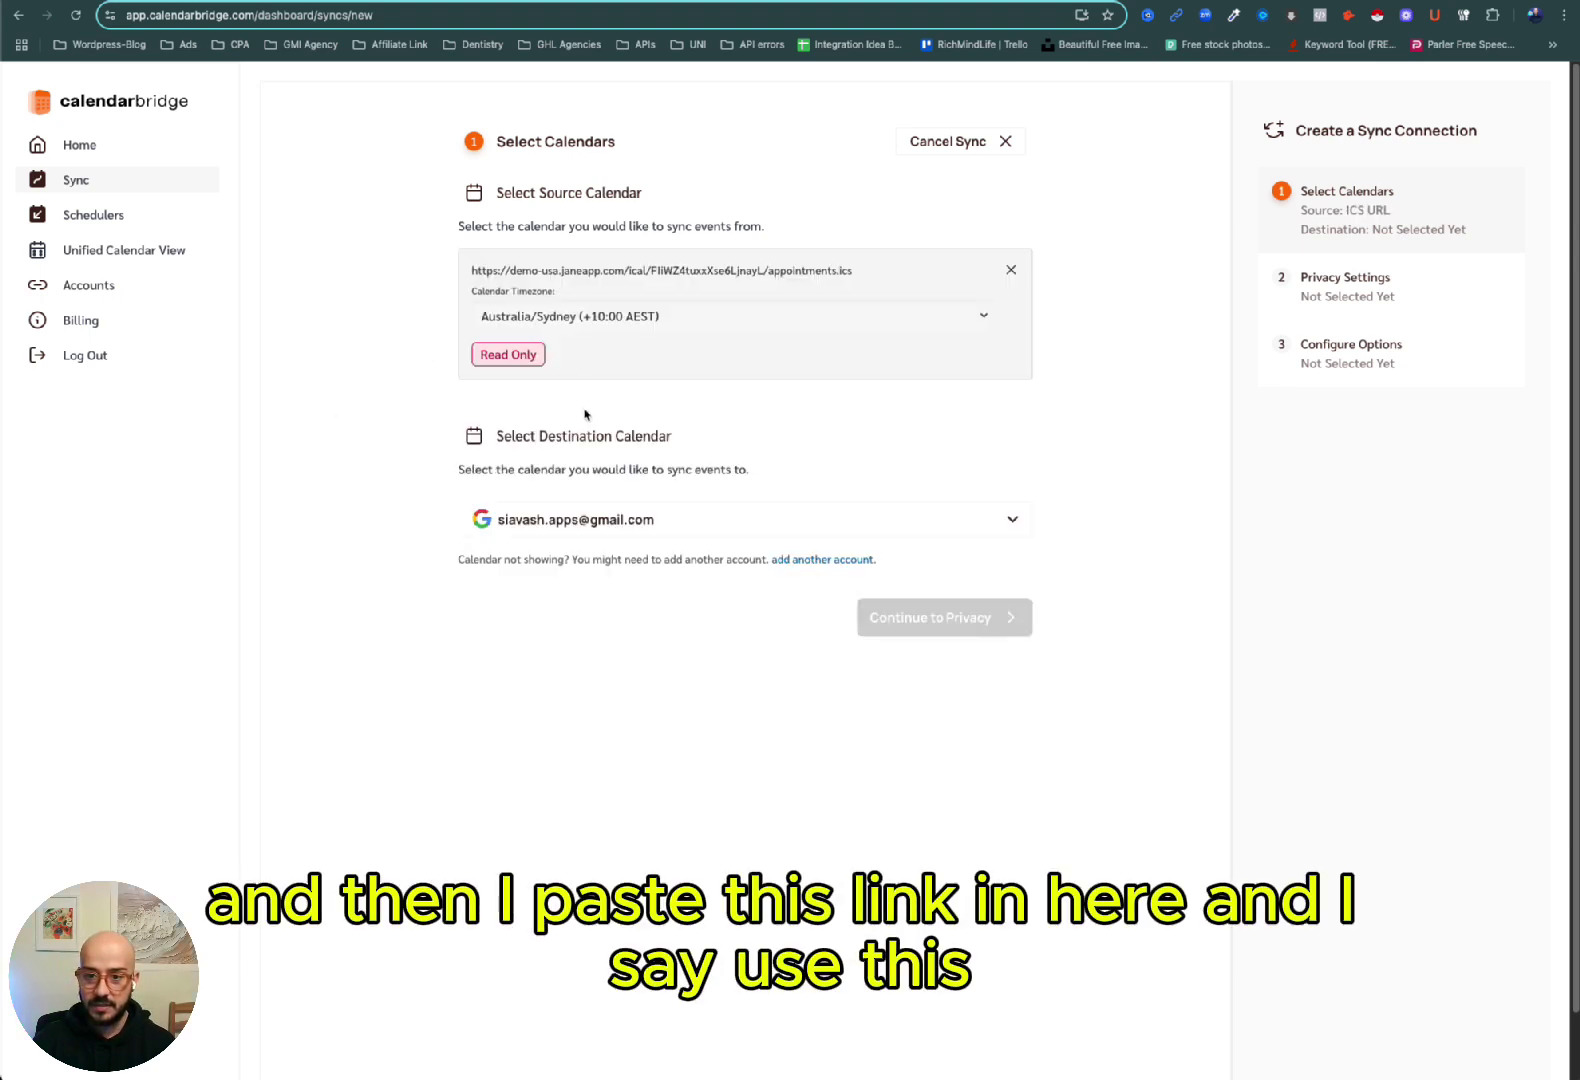
Choose the Google account's primary calendar as the sync destination and continue to the privacy settings.
{"action": "left_click", "coordinate": [513, 519]}
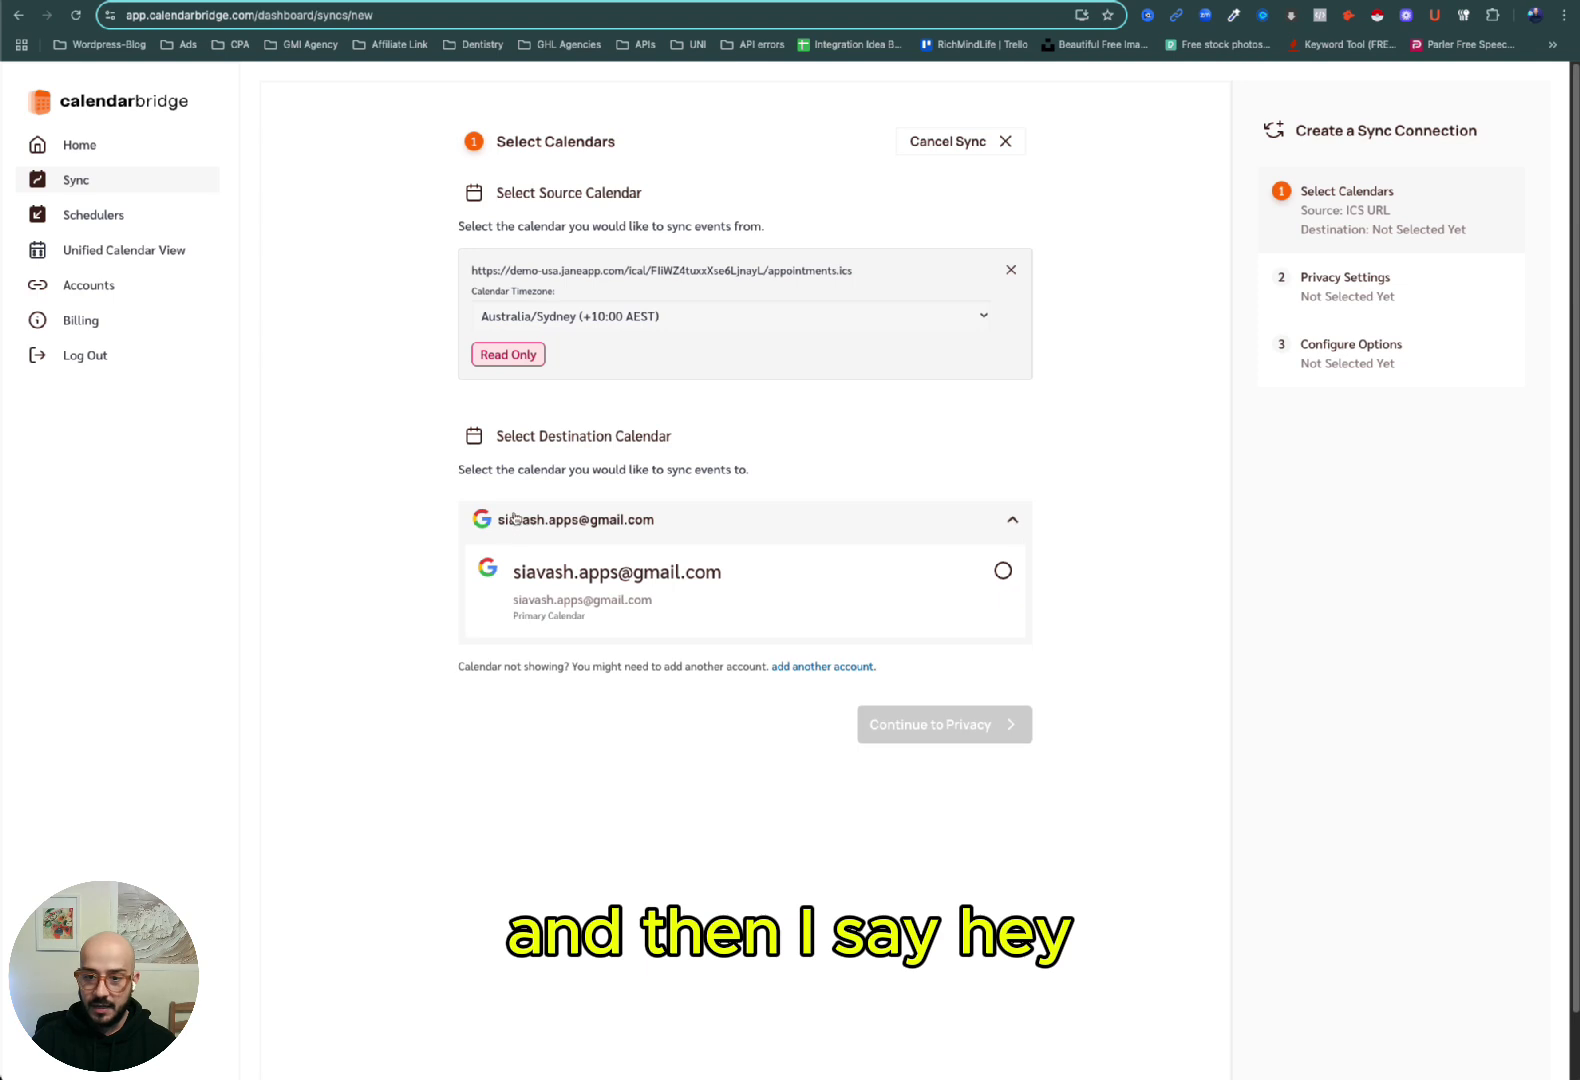
{"action": "left_click", "coordinate": [1002, 572]}
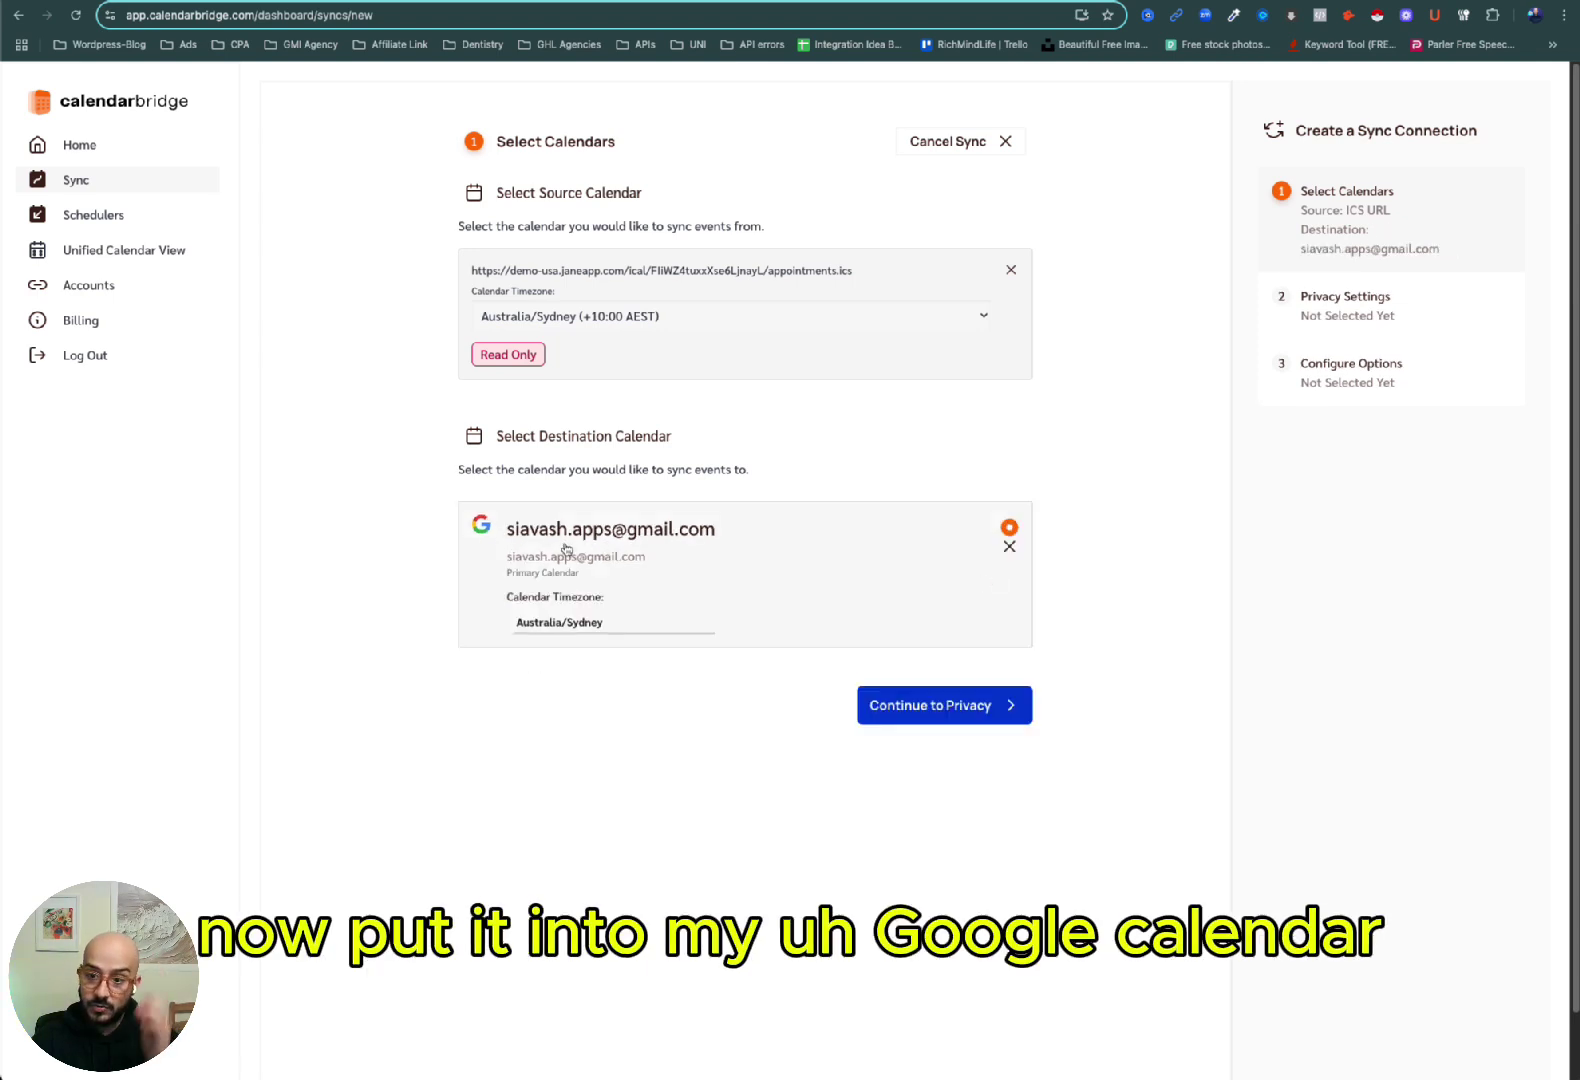
{"action": "left_click", "coordinate": [912, 712]}
Keep the default privacy fields, the (copy) tag and the calendar default color, and create the sync.
{"action": "scroll", "coordinate": [850, 593], "scroll_direction": "down", "scroll_amount": 2}
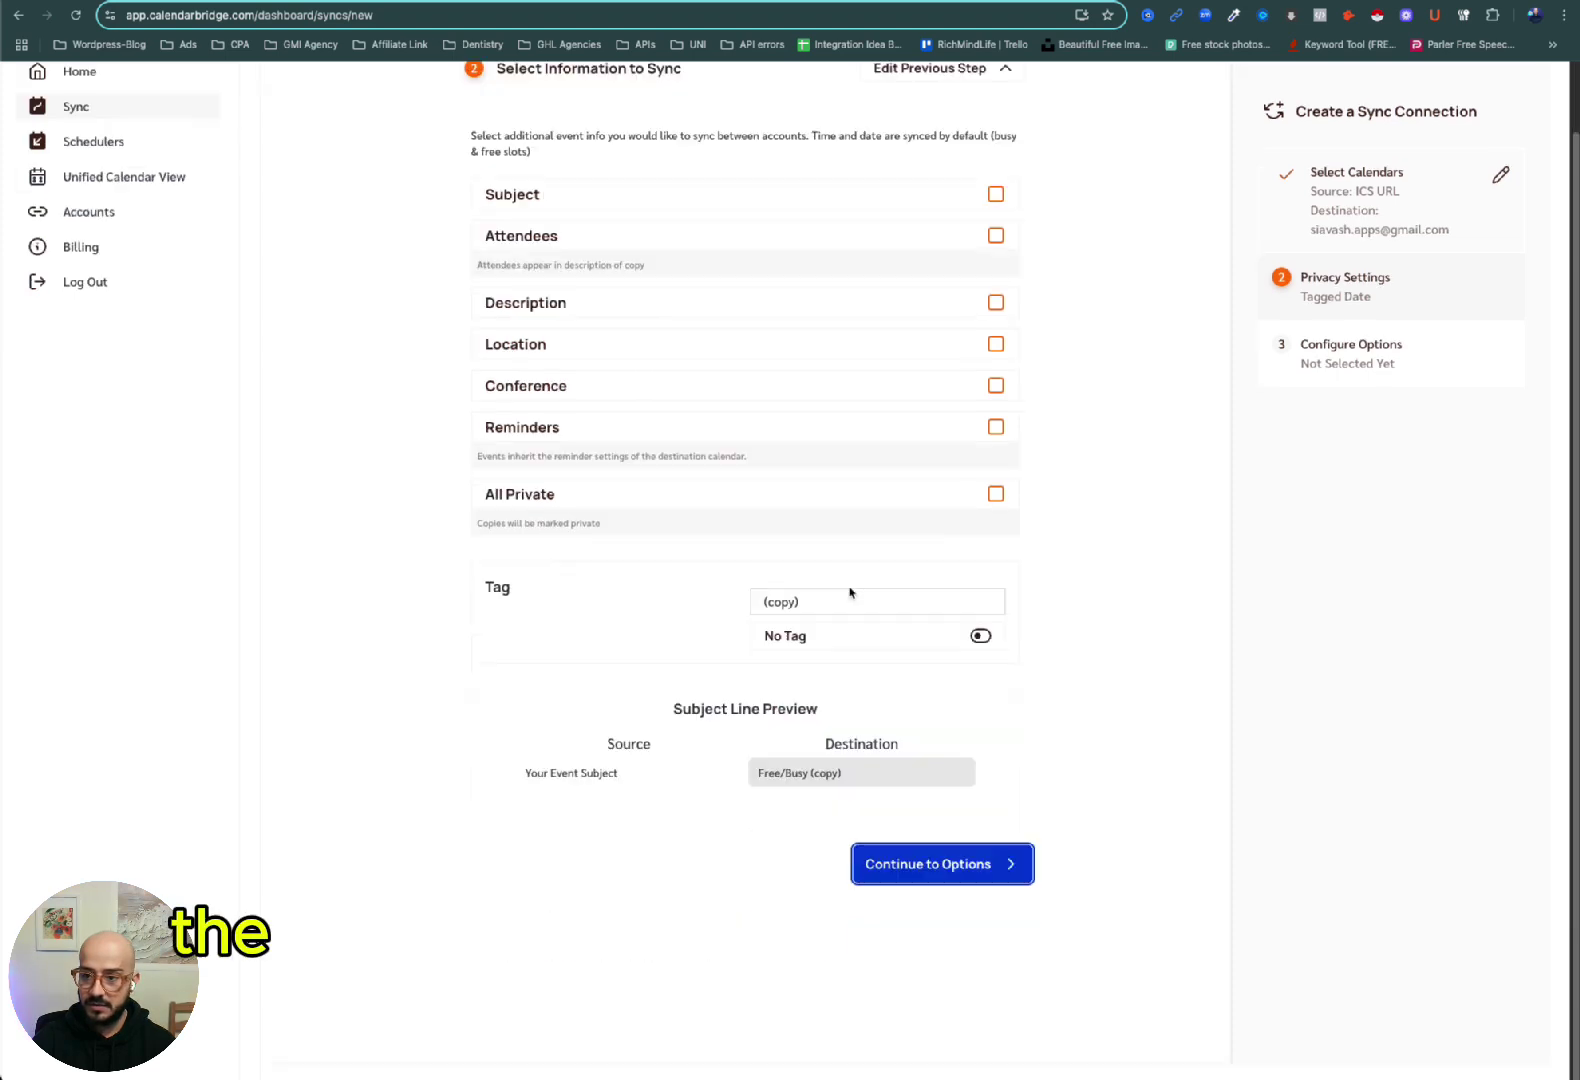
{"action": "left_click", "coordinate": [936, 875]}
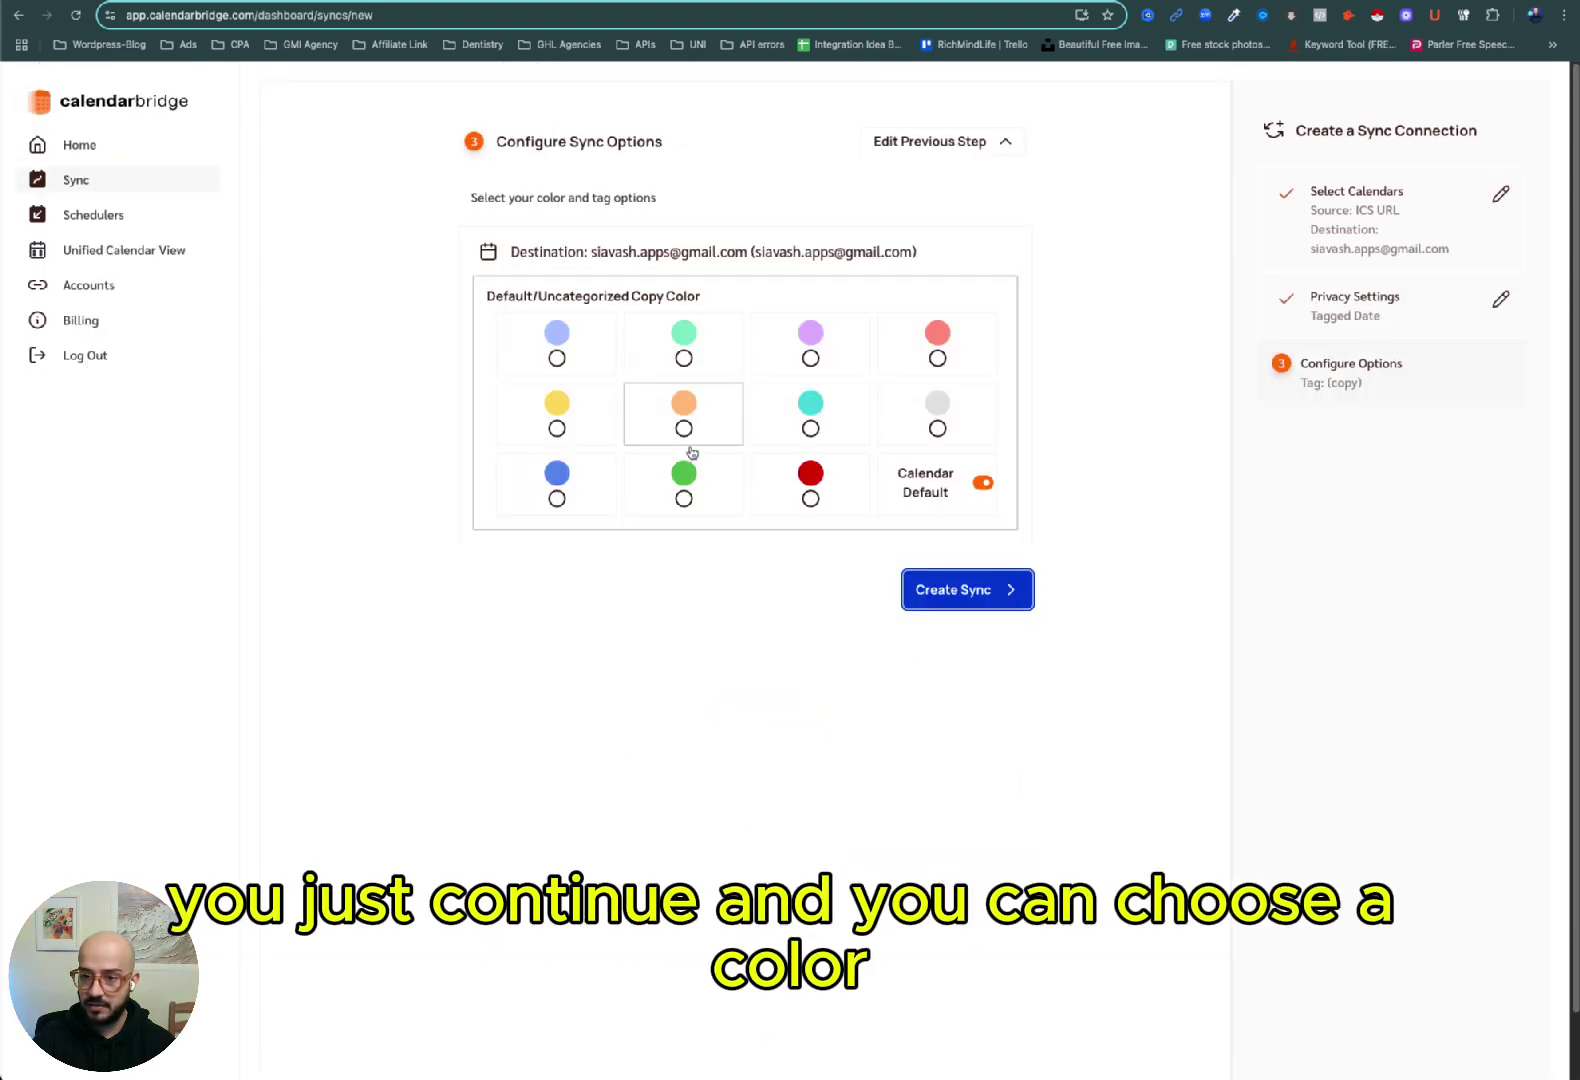
{"action": "left_click", "coordinate": [948, 591]}
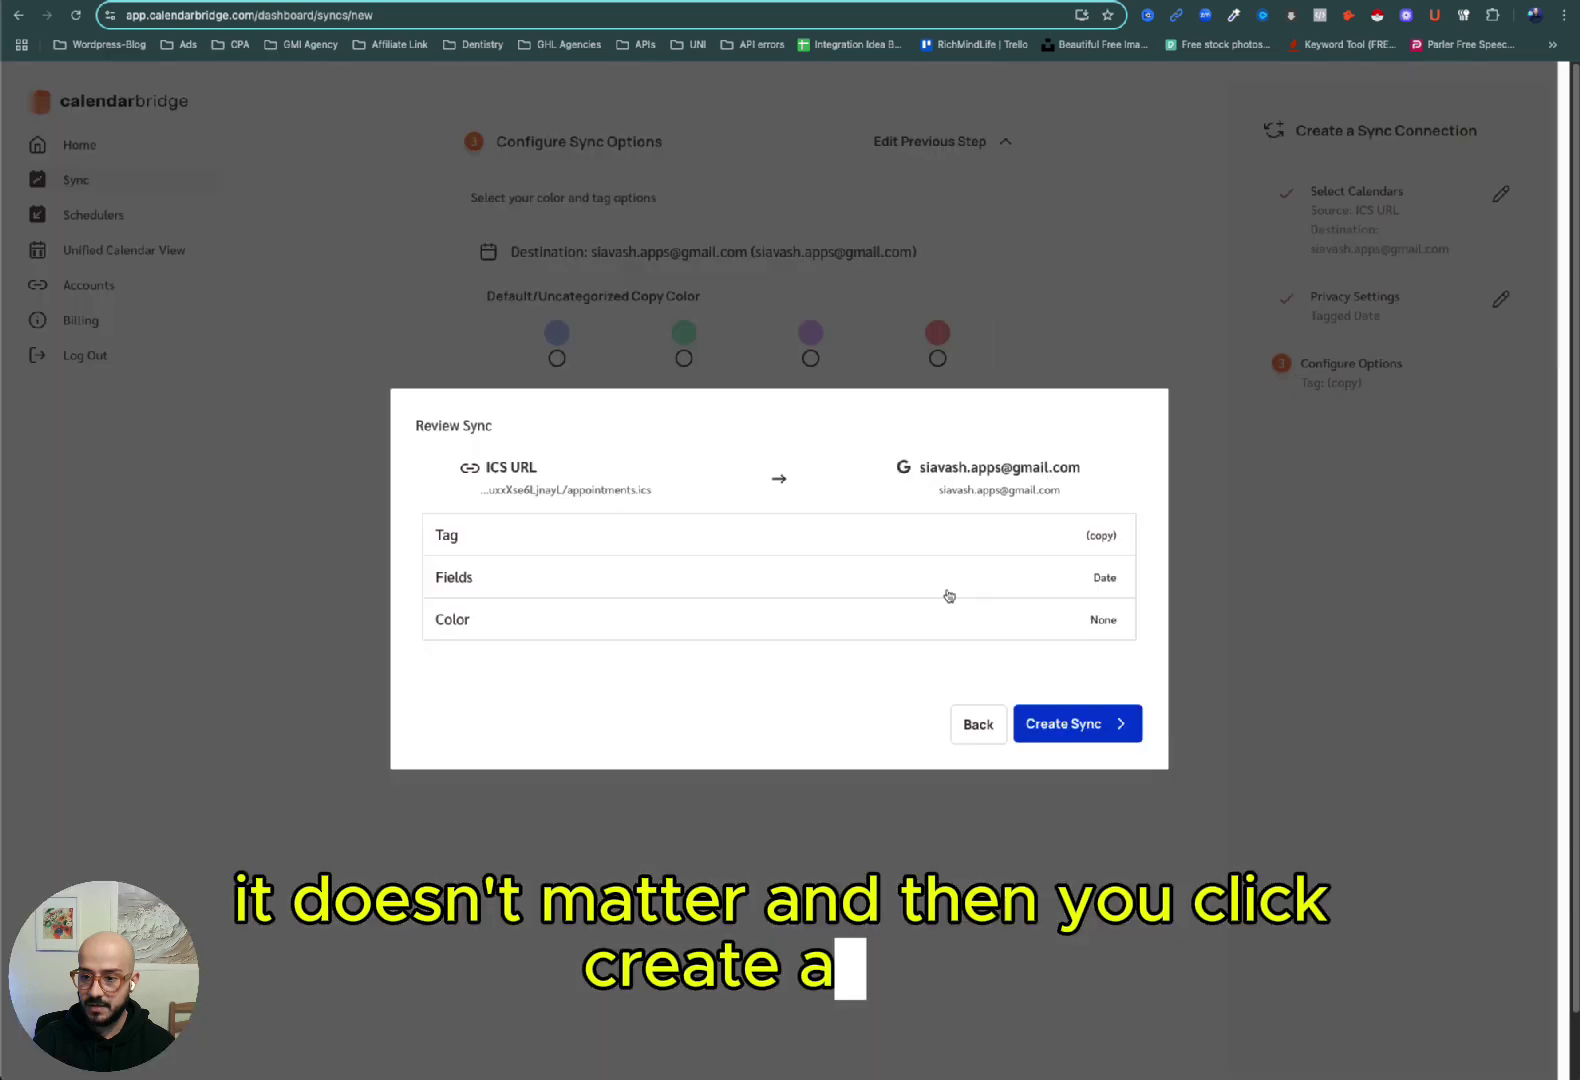
{"action": "left_click", "coordinate": [1050, 724]}
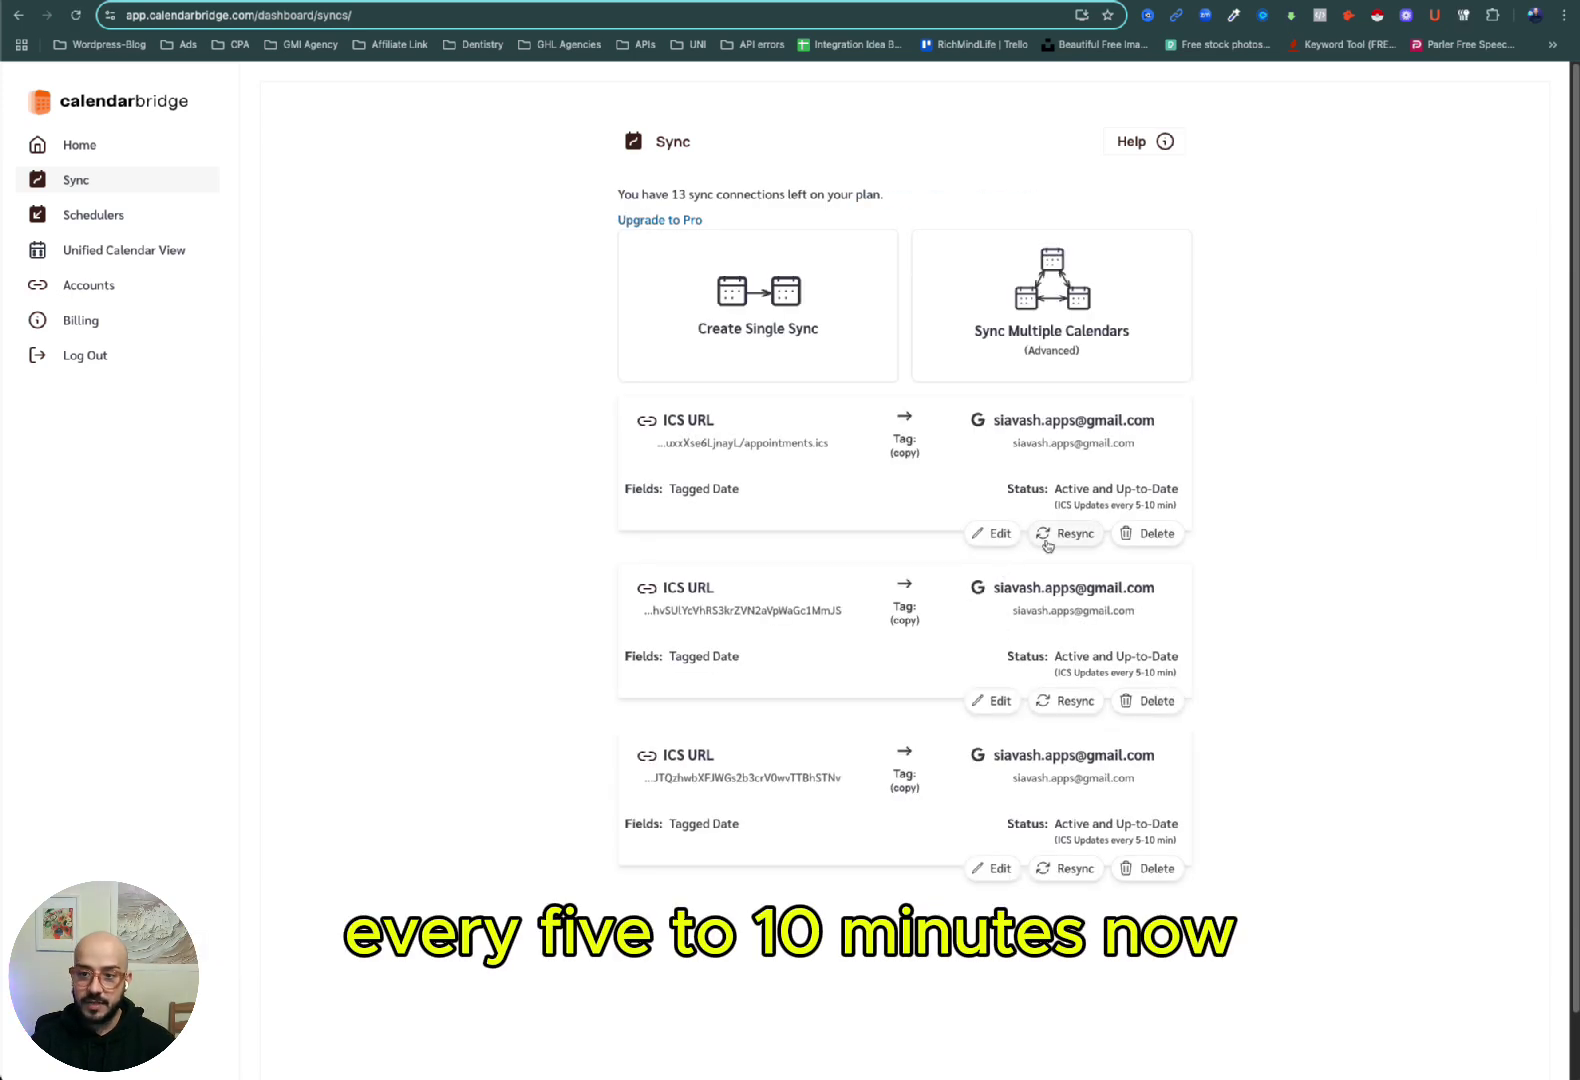
Check the new sync's update frequency and return from the settings to the main view in Google Calendar.
{"action": "left_click_drag", "start_coordinate": [1110, 506], "coordinate": [1178, 505]}
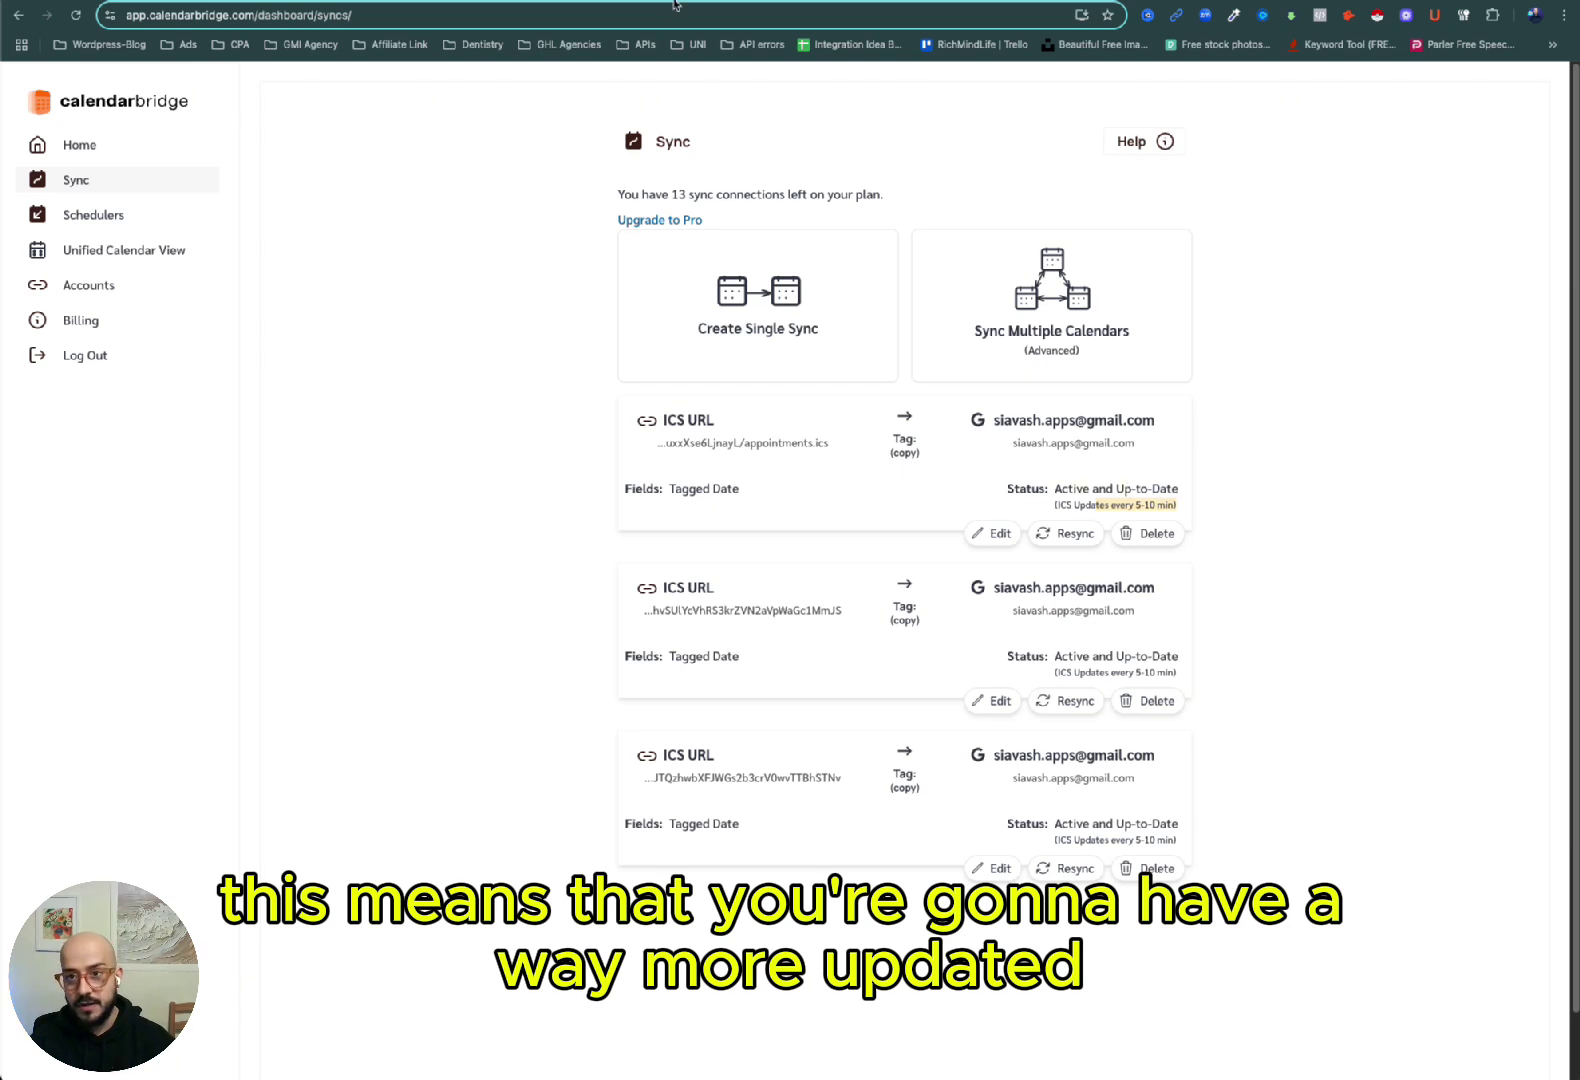
{"action": "left_click", "coordinate": [675, 5]}
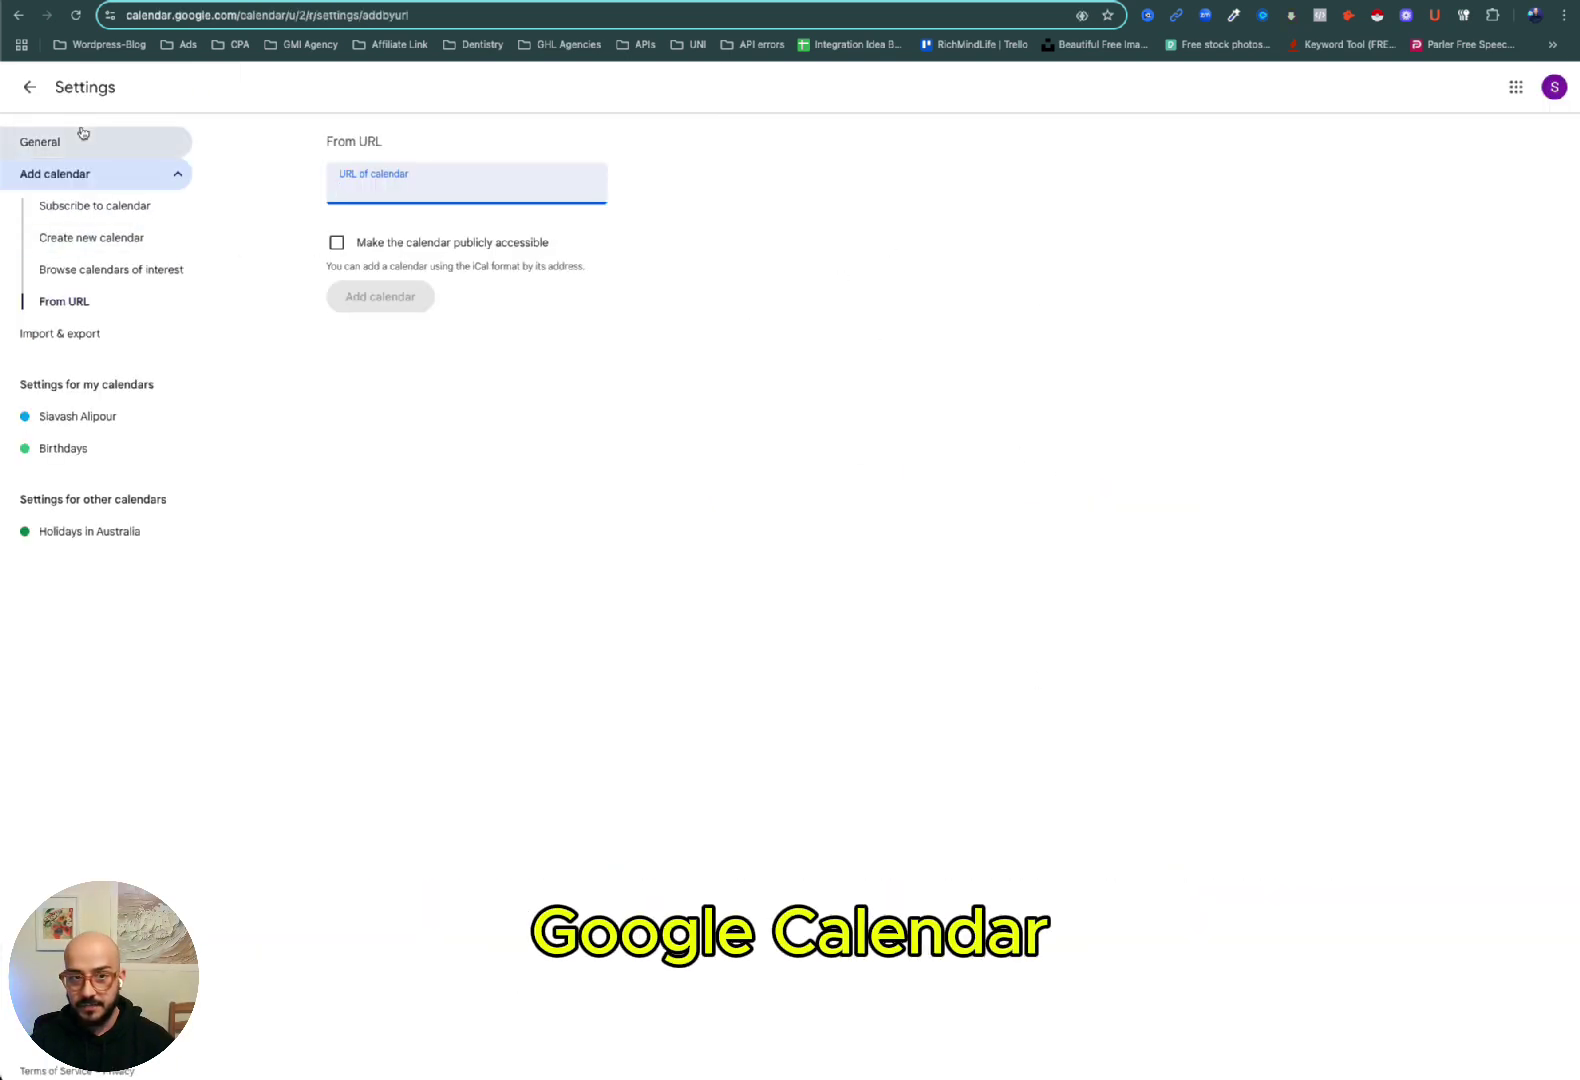
{"action": "left_click", "coordinate": [29, 87]}
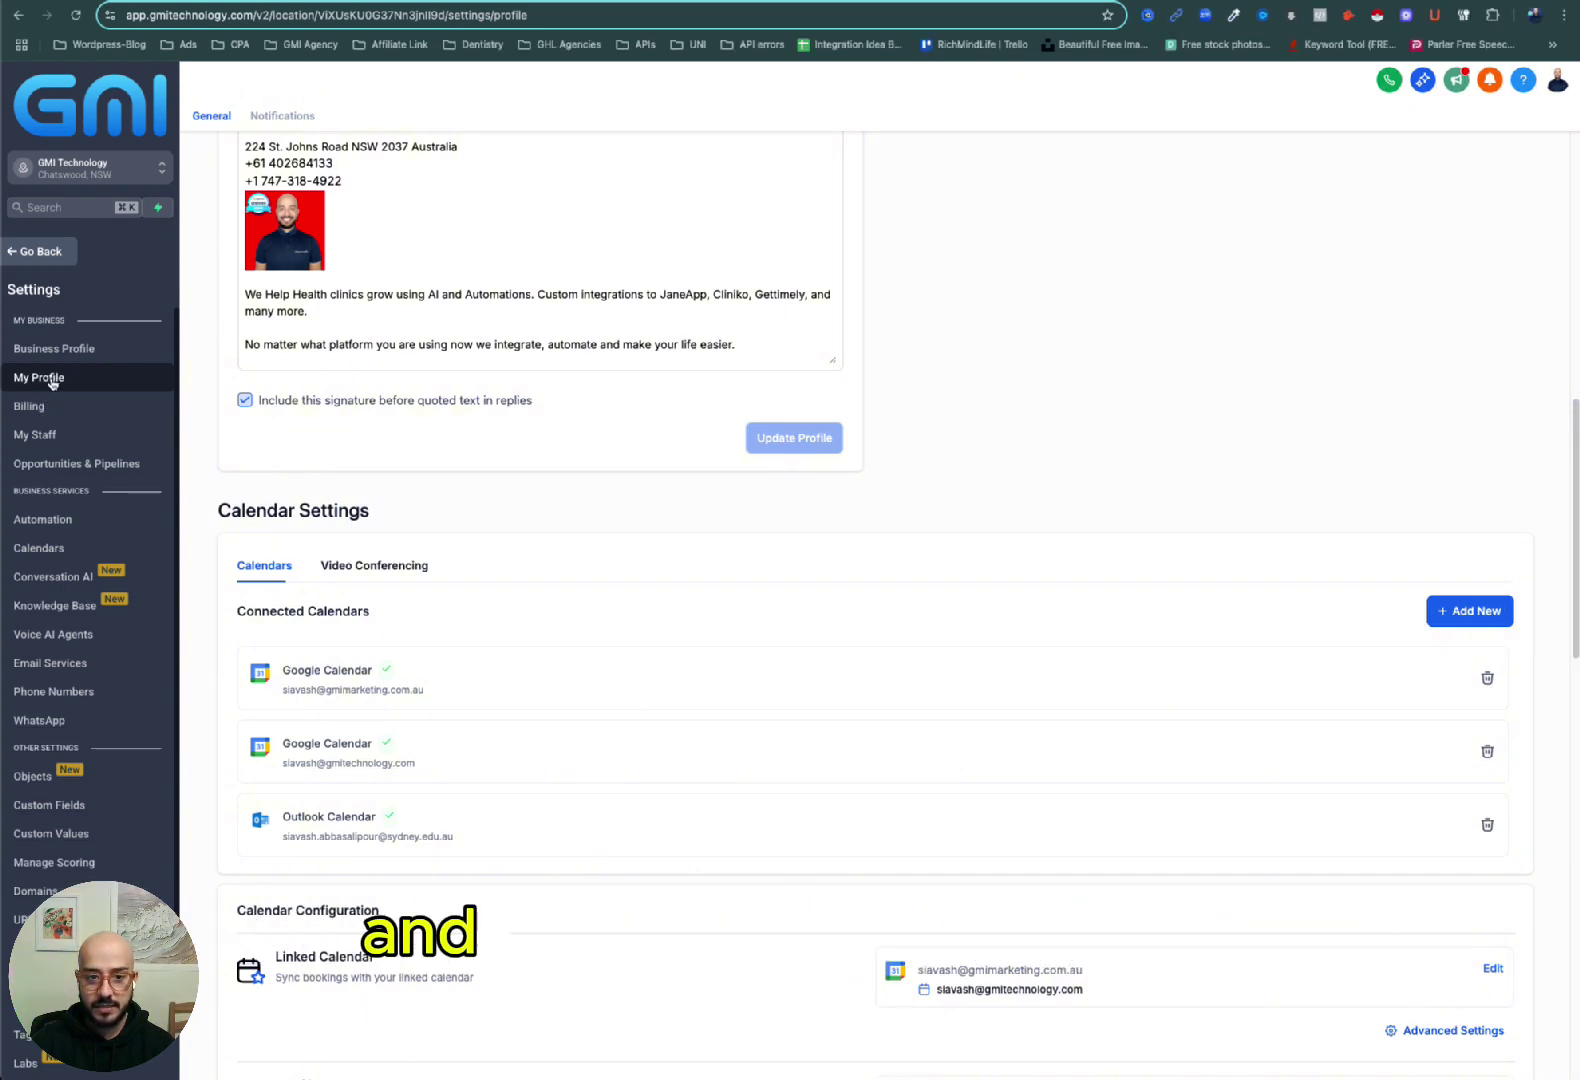
Review the connected calendars in GMI's My Profile settings and the third-party calendars available to connect.
{"action": "scroll", "coordinate": [576, 432], "scroll_direction": "down", "scroll_amount": 2}
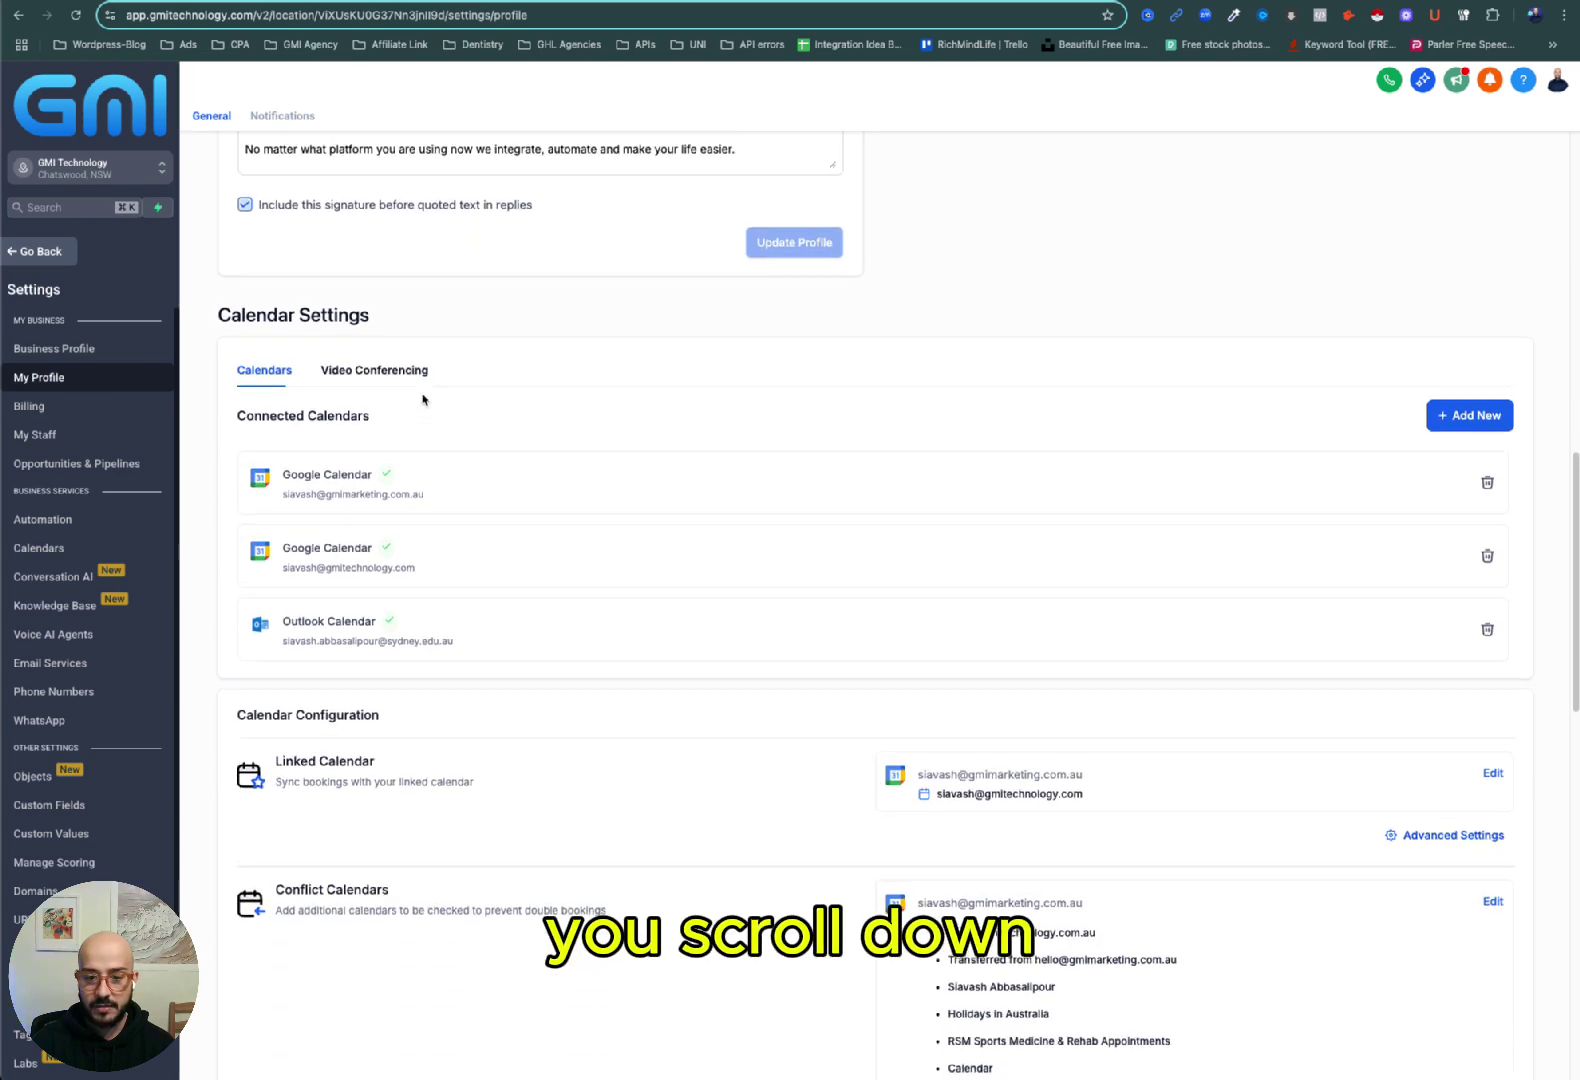
{"action": "scroll", "coordinate": [342, 572], "scroll_direction": "up", "scroll_amount": 1}
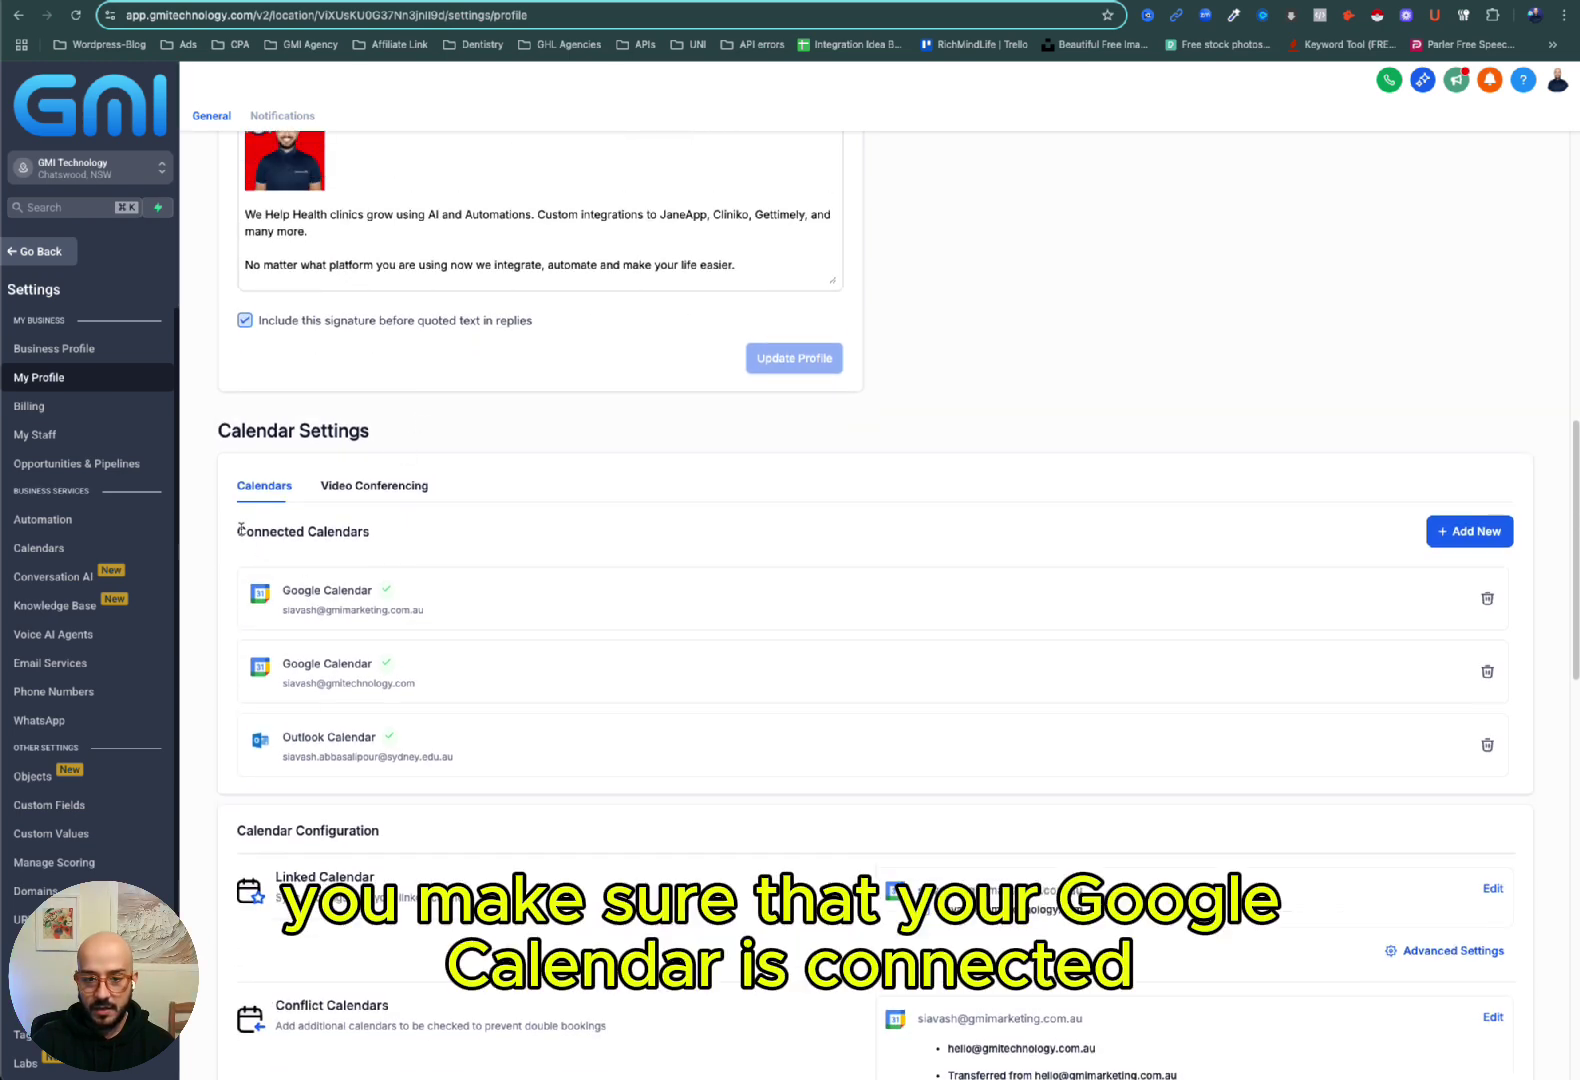
{"action": "left_click_drag", "start_coordinate": [240, 529], "coordinate": [388, 541]}
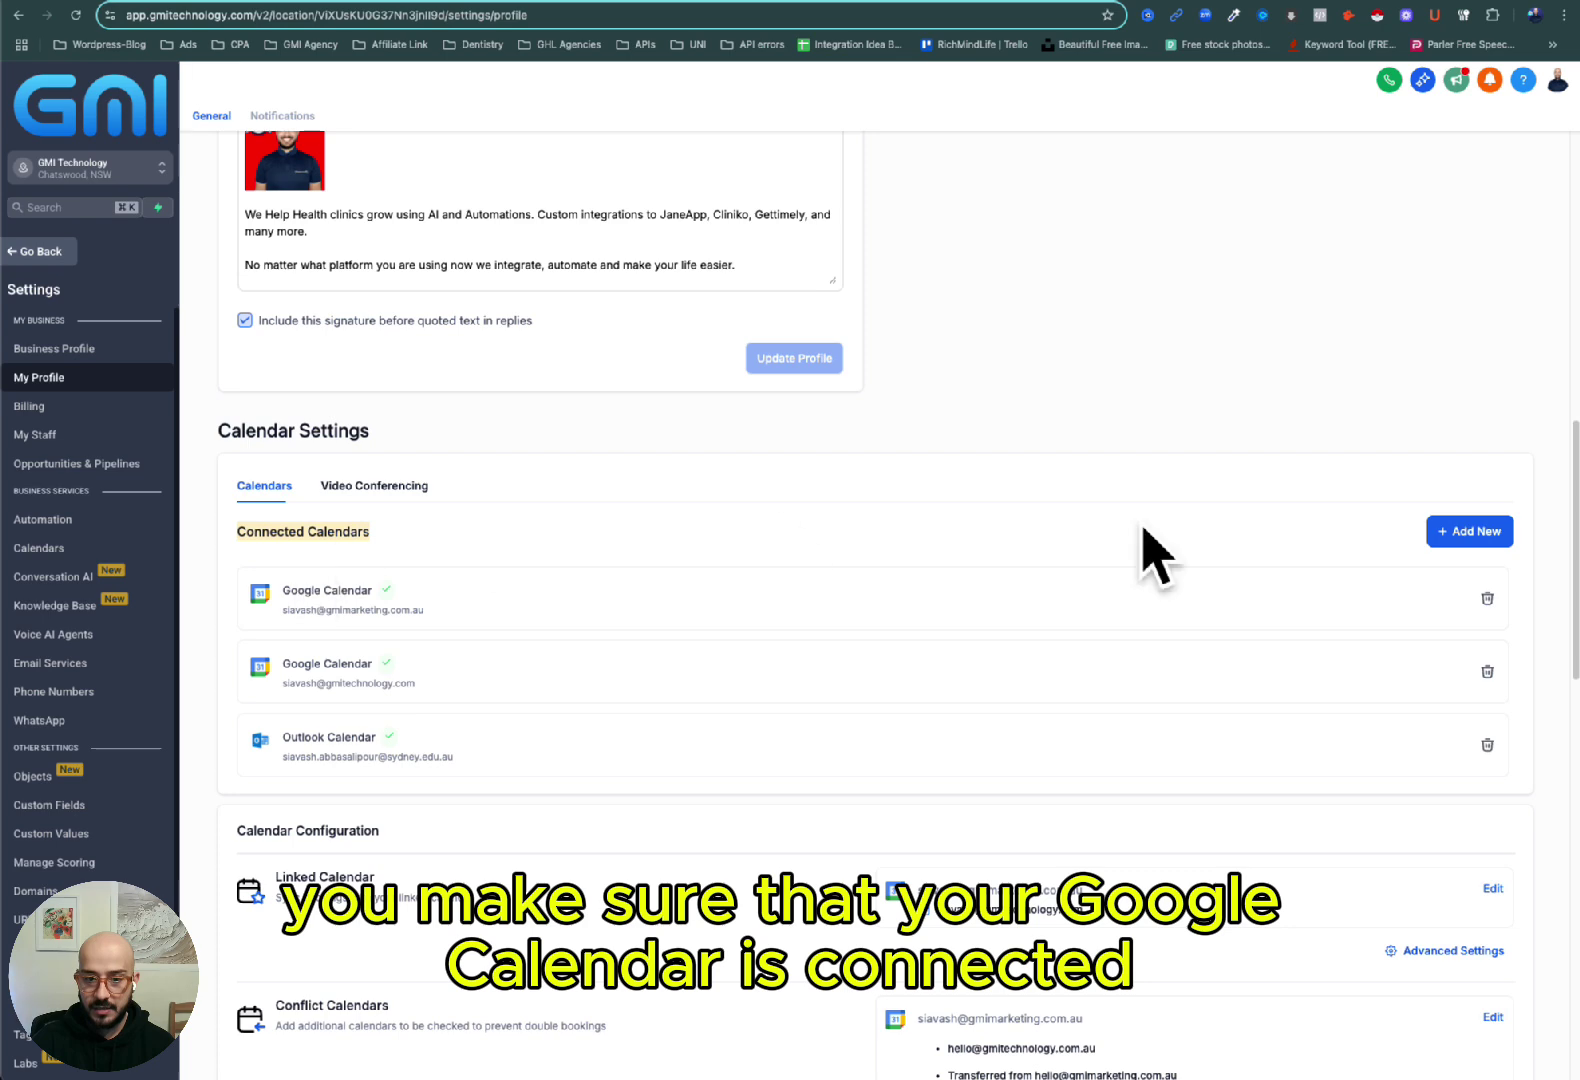
{"action": "left_click", "coordinate": [1467, 534]}
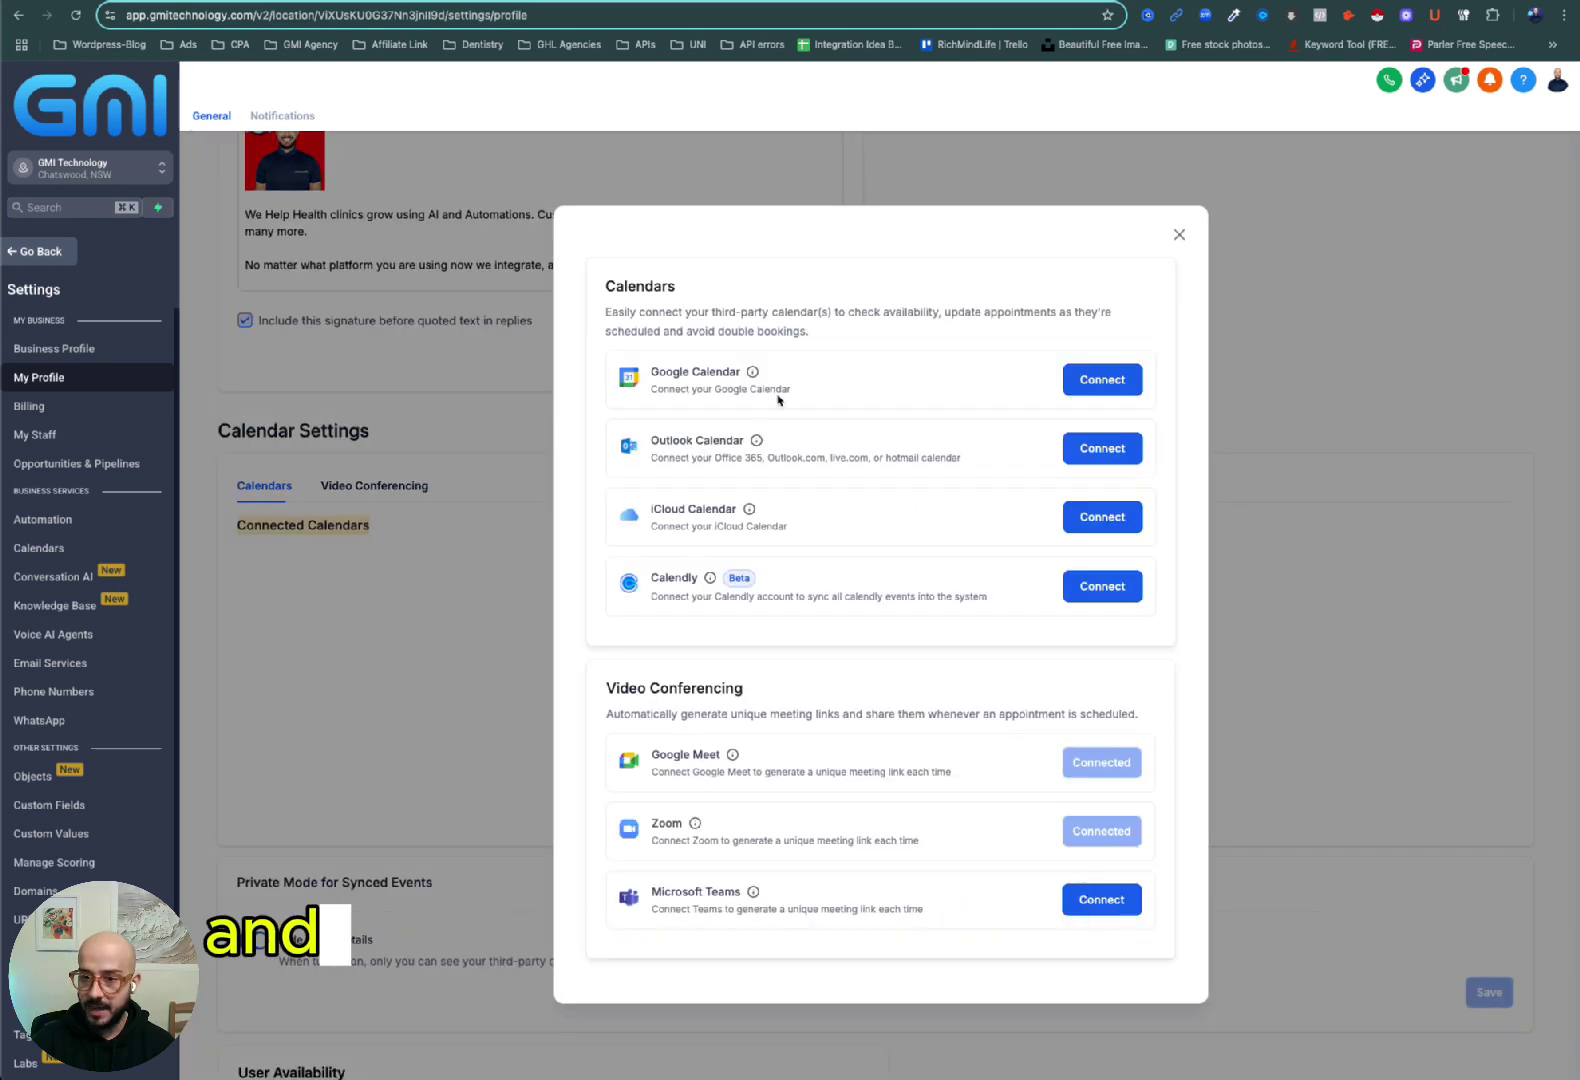
{"action": "left_click", "coordinate": [1180, 235]}
Examine which calendars of the connected Google account are checked under Conflict Calendars, leaving the selection as it is.
{"action": "scroll", "coordinate": [969, 494], "scroll_direction": "down", "scroll_amount": 1}
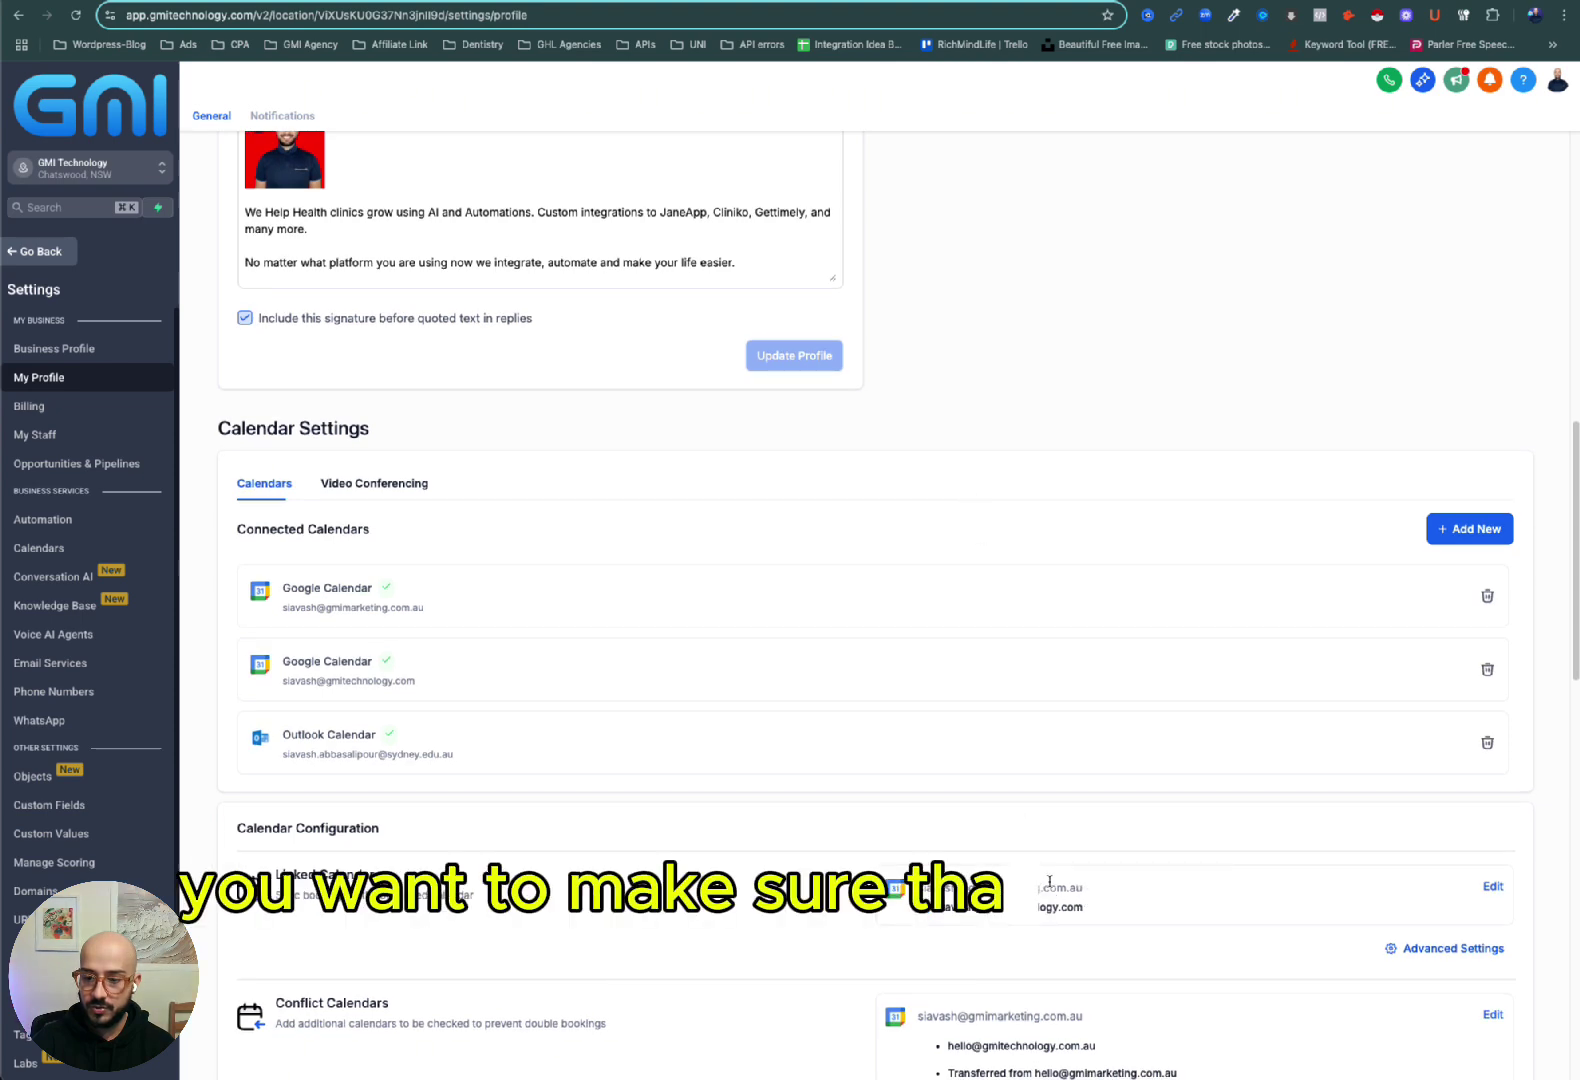
{"action": "scroll", "coordinate": [304, 895], "scroll_direction": "down", "scroll_amount": 2}
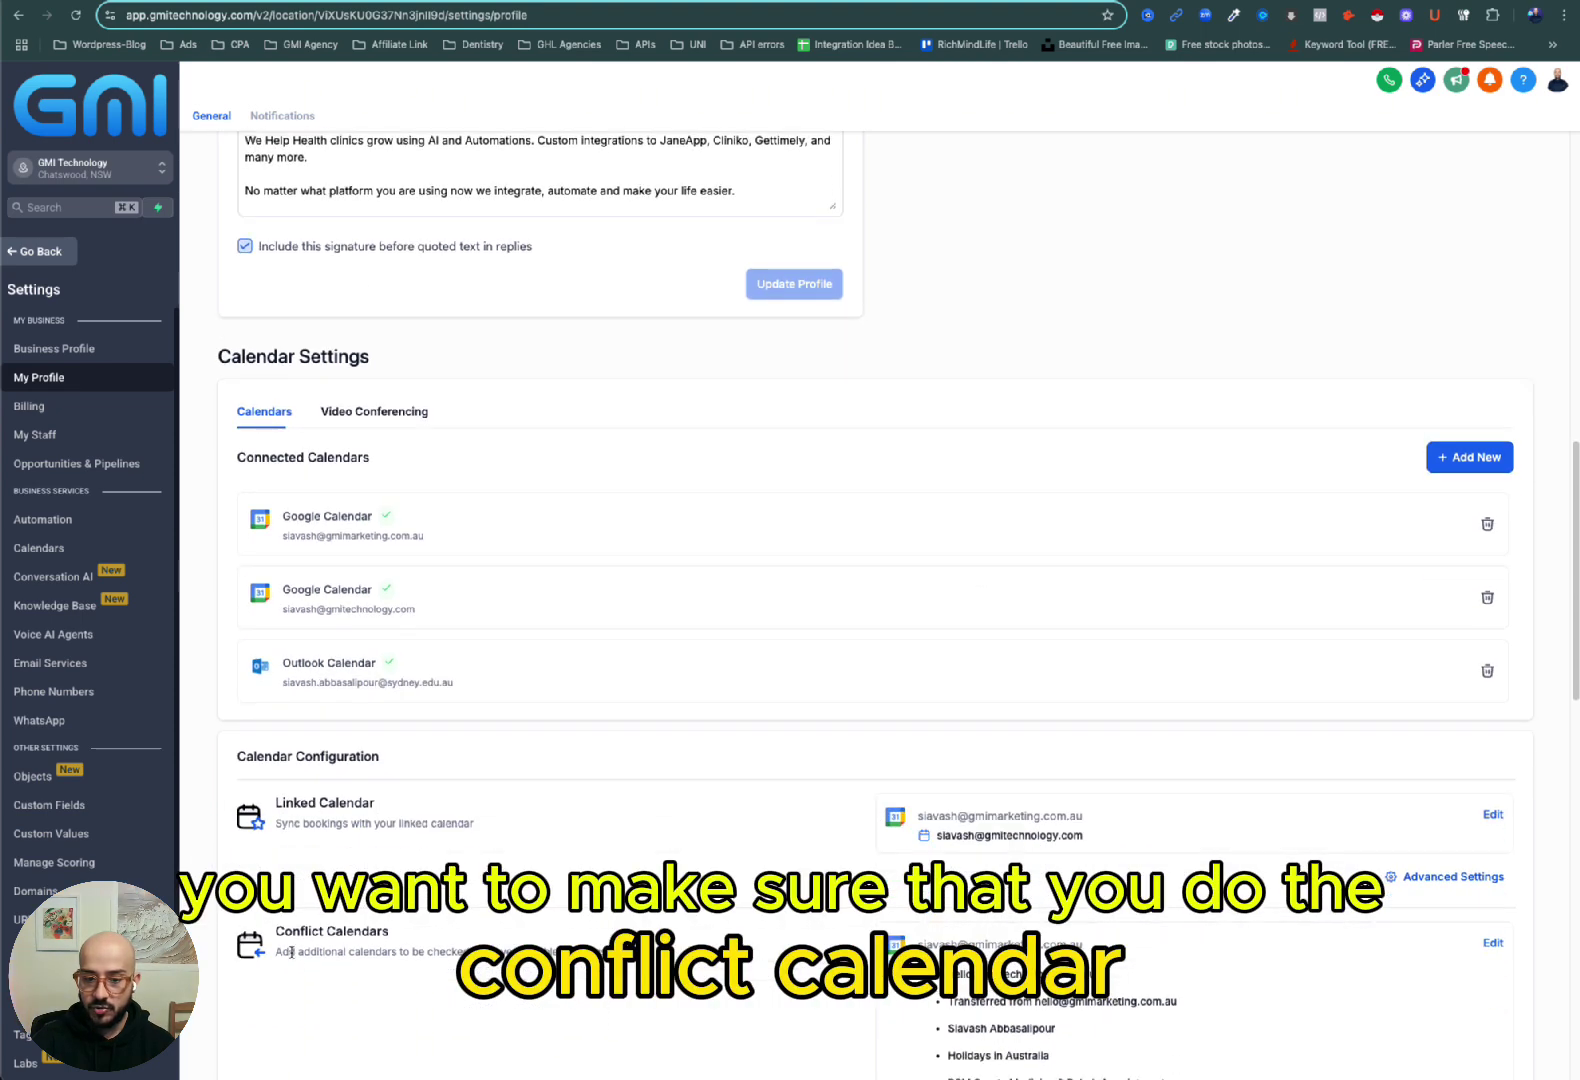
{"action": "scroll", "coordinate": [441, 840], "scroll_direction": "down", "scroll_amount": 1}
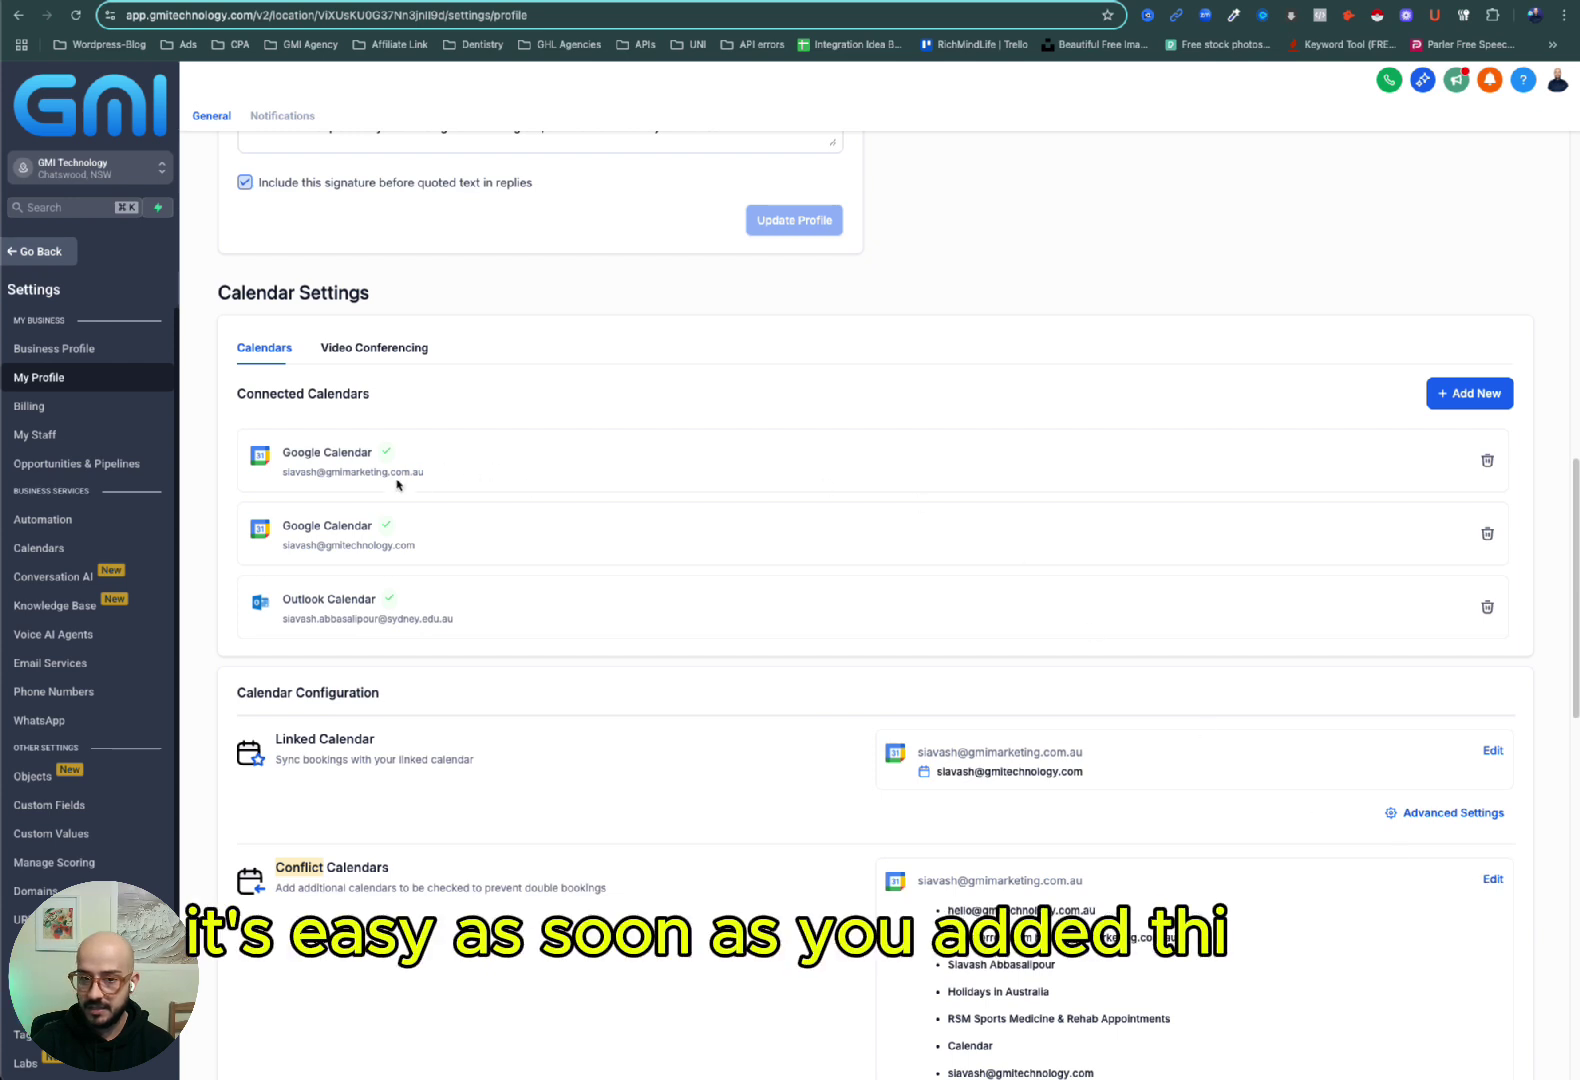
{"action": "left_click_drag", "start_coordinate": [430, 470], "coordinate": [282, 472]}
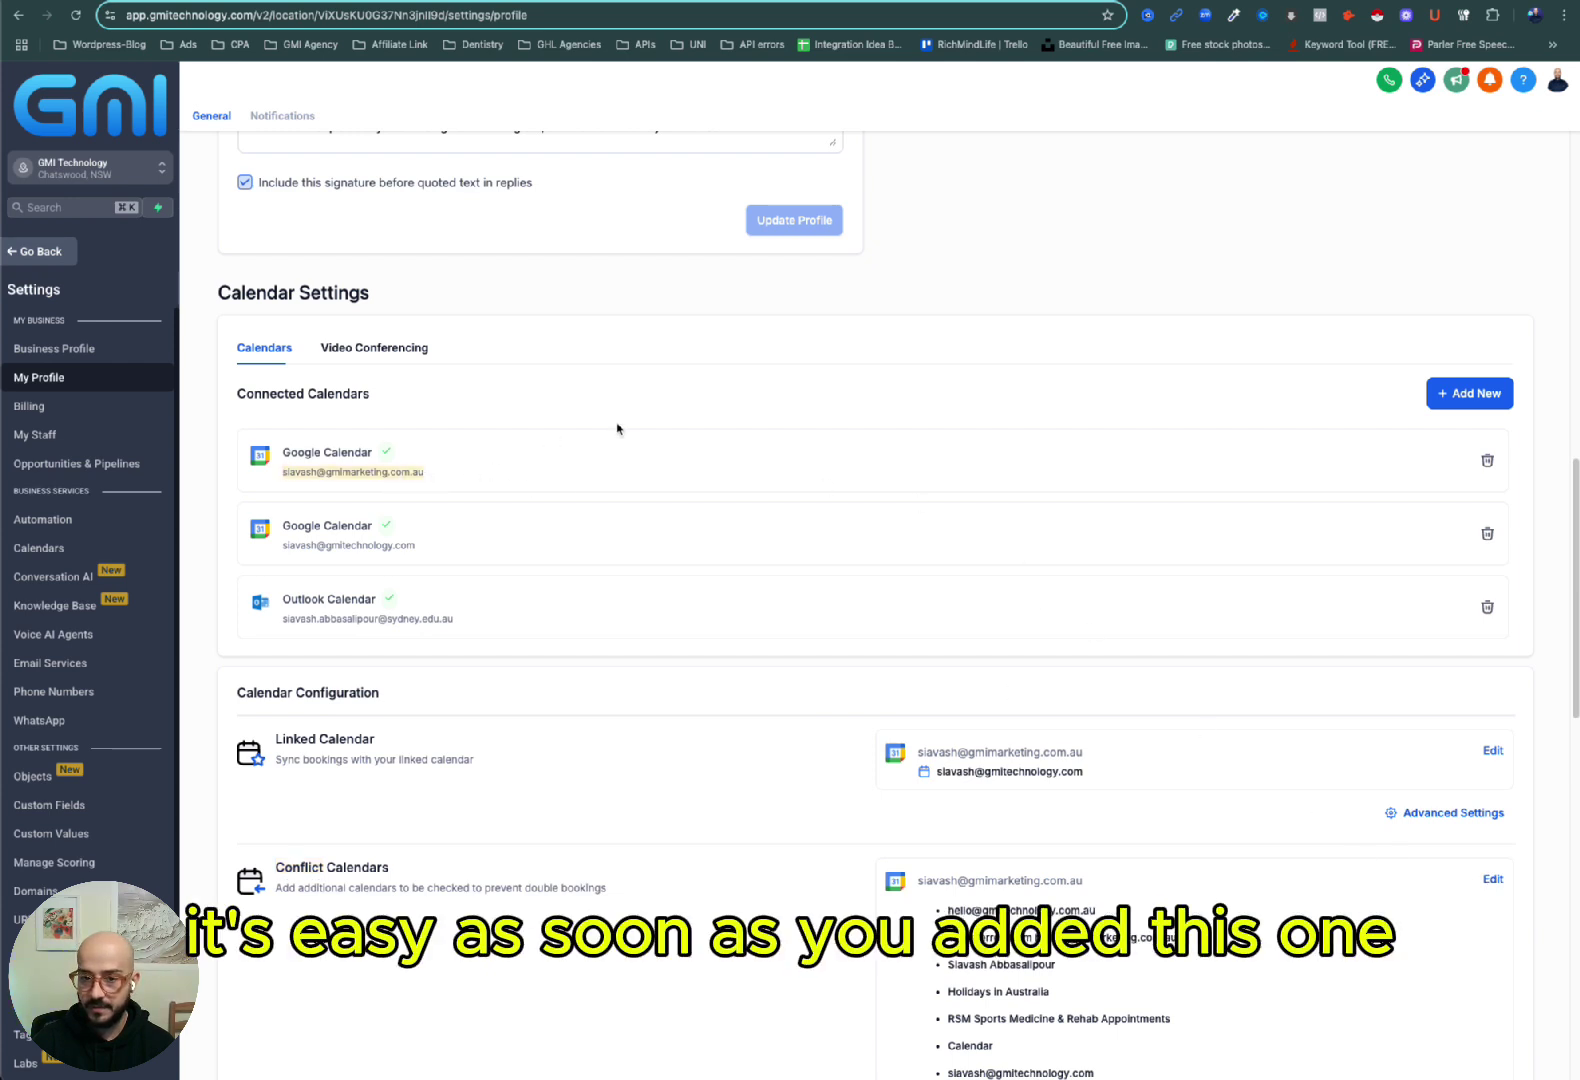
{"action": "left_click", "coordinate": [1493, 880]}
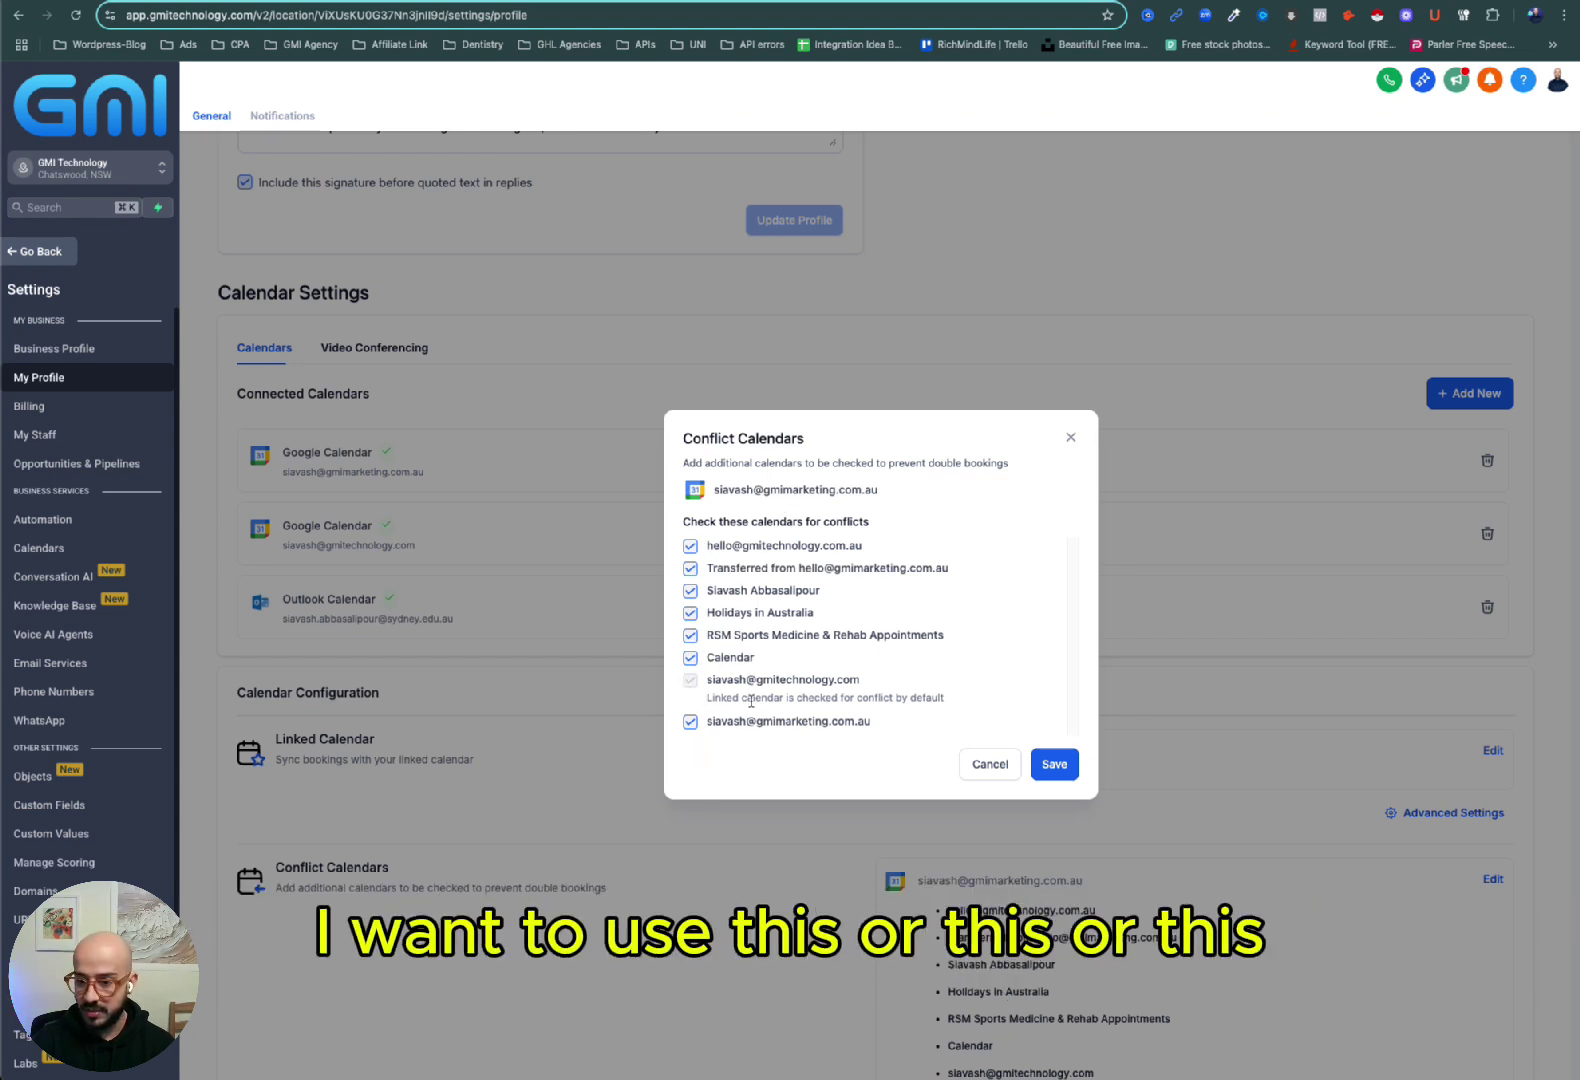
{"action": "left_click", "coordinate": [994, 766]}
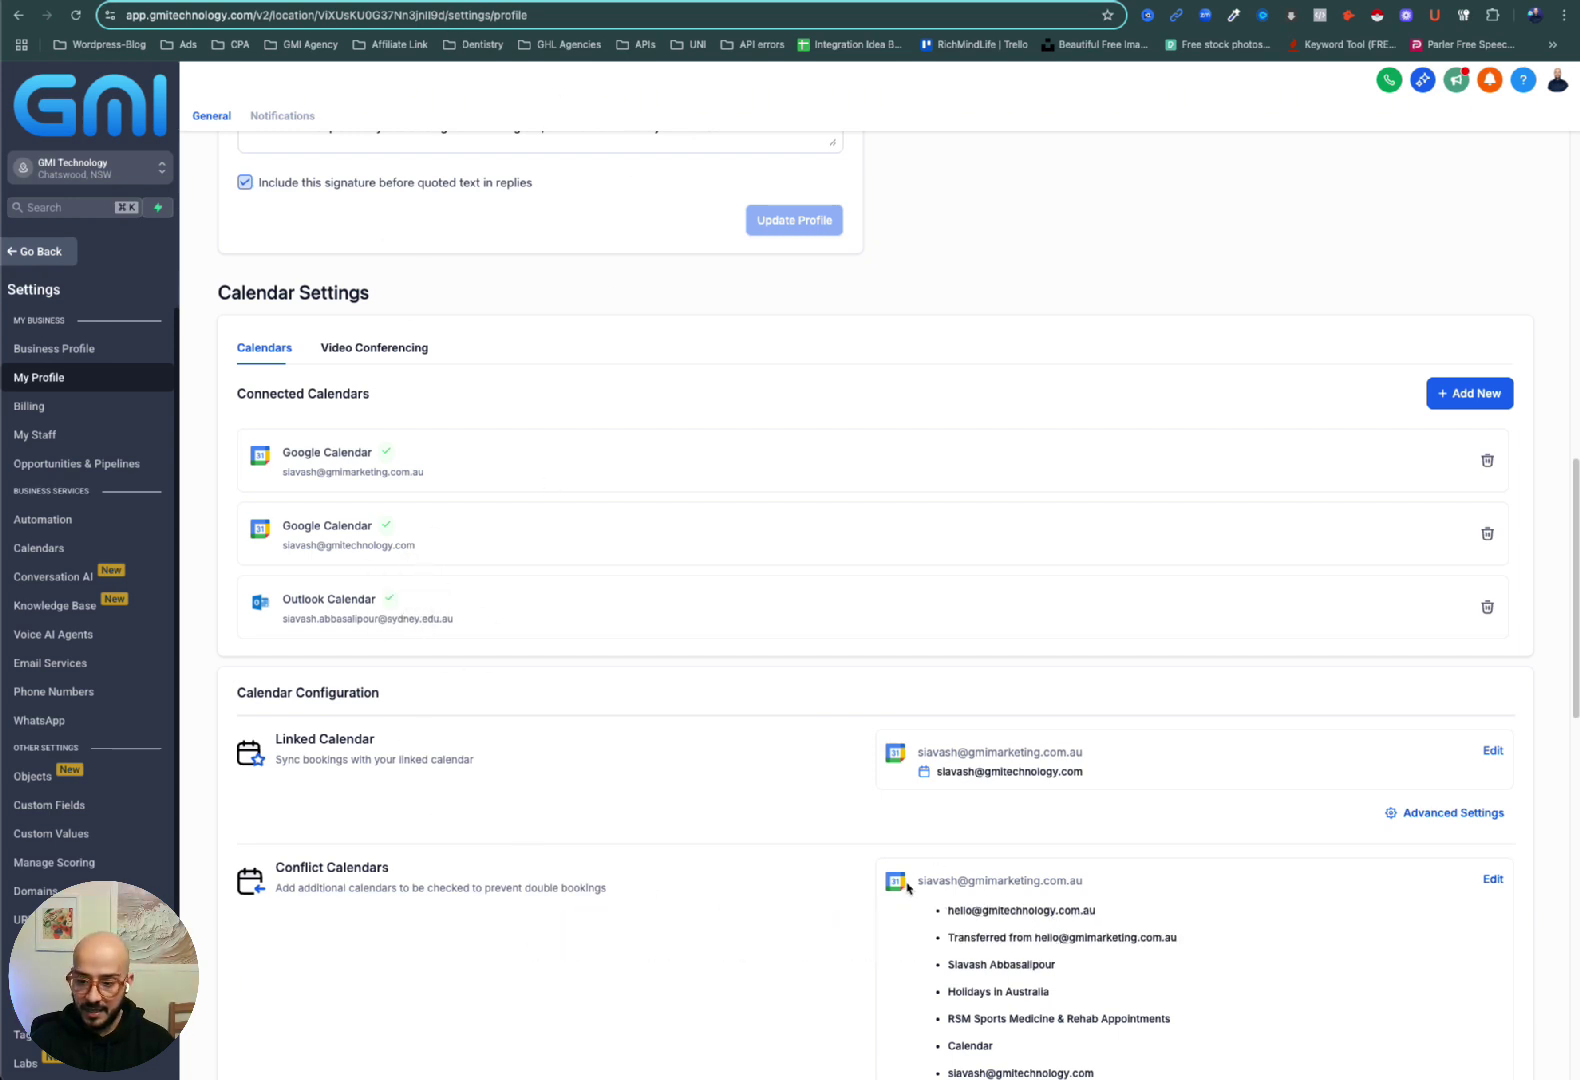
Check the Google account listed for conflict calendars and switch to the week view in Google Calendar.
{"action": "left_click_drag", "start_coordinate": [912, 881], "coordinate": [1114, 896]}
{"action": "key", "text": "ctrl+Tab"}
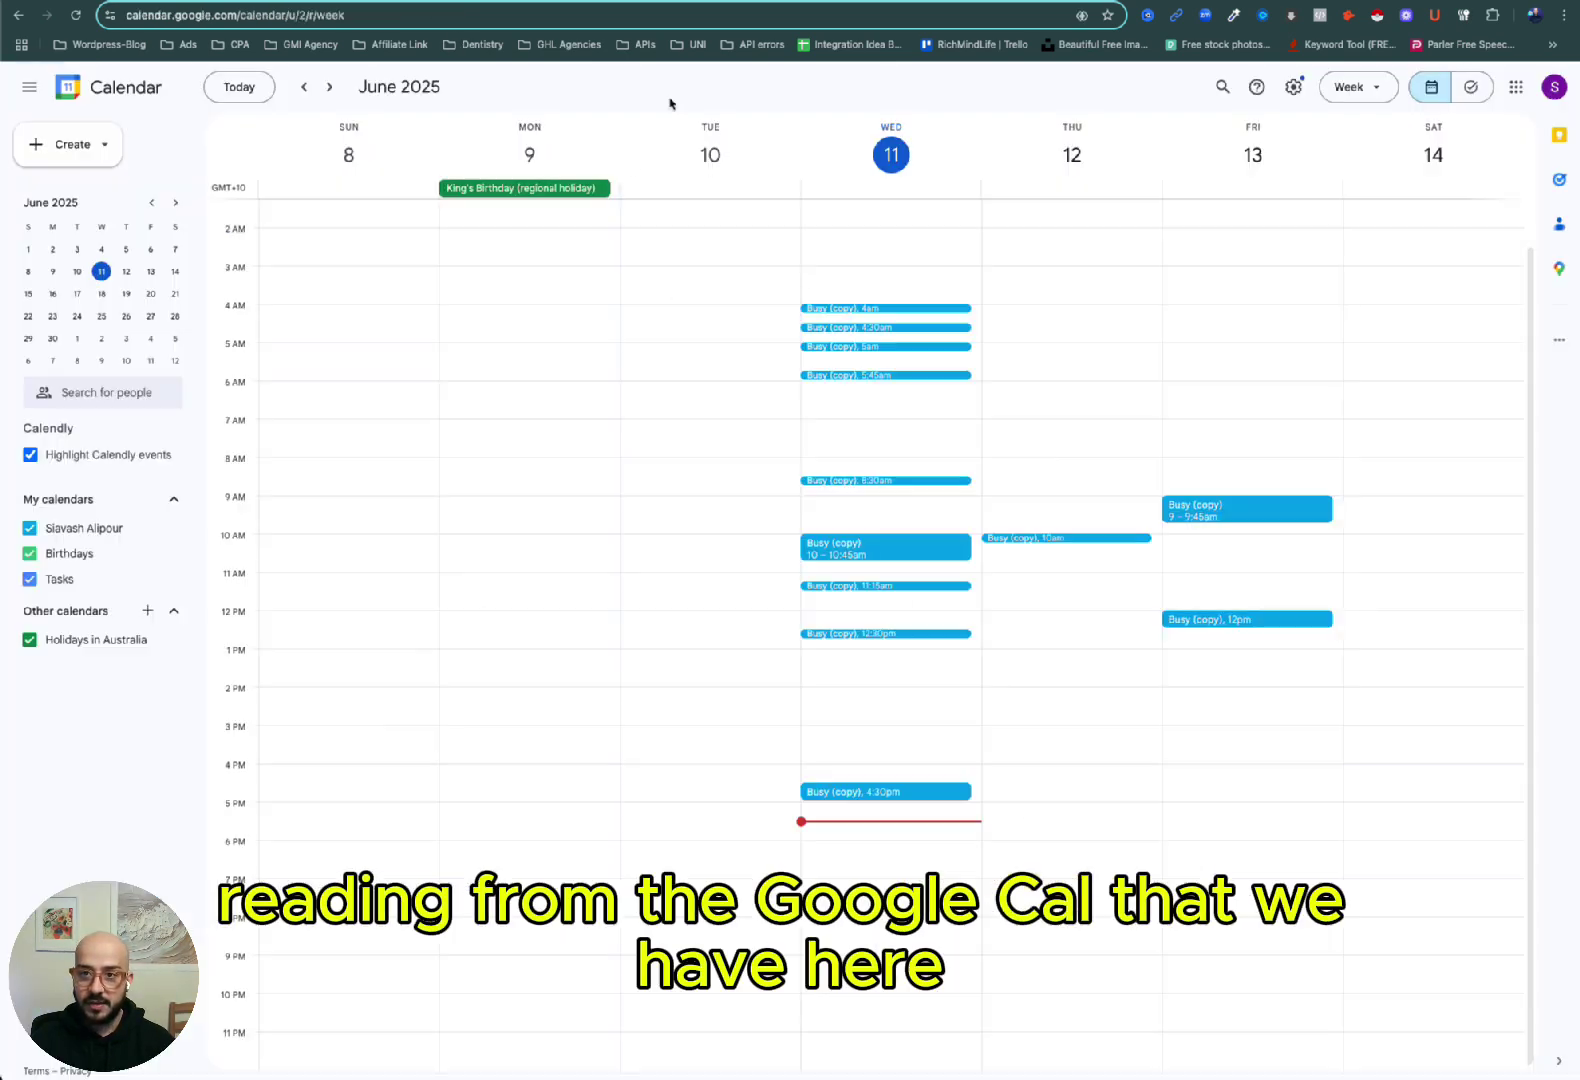